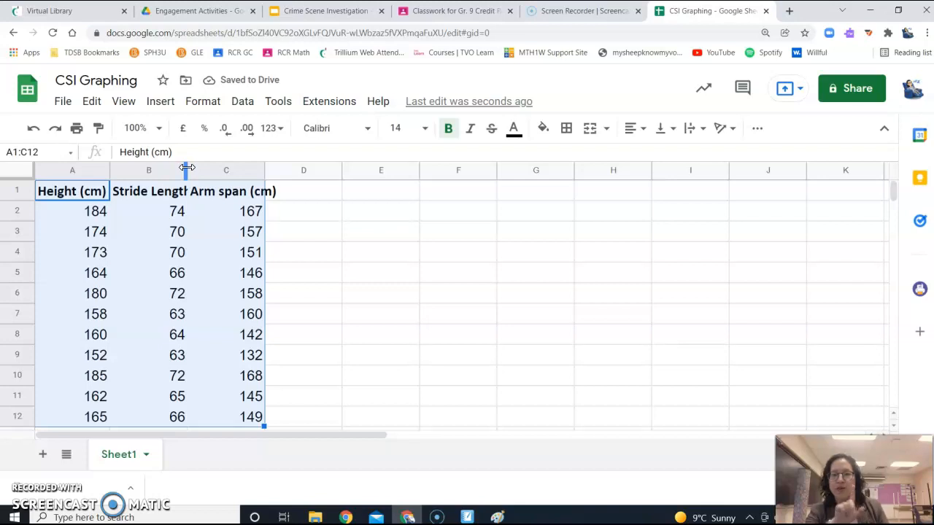
Fit the Stride Length (cm) and Arm span (cm) columns to the width of their headings.
double_click(187, 168)
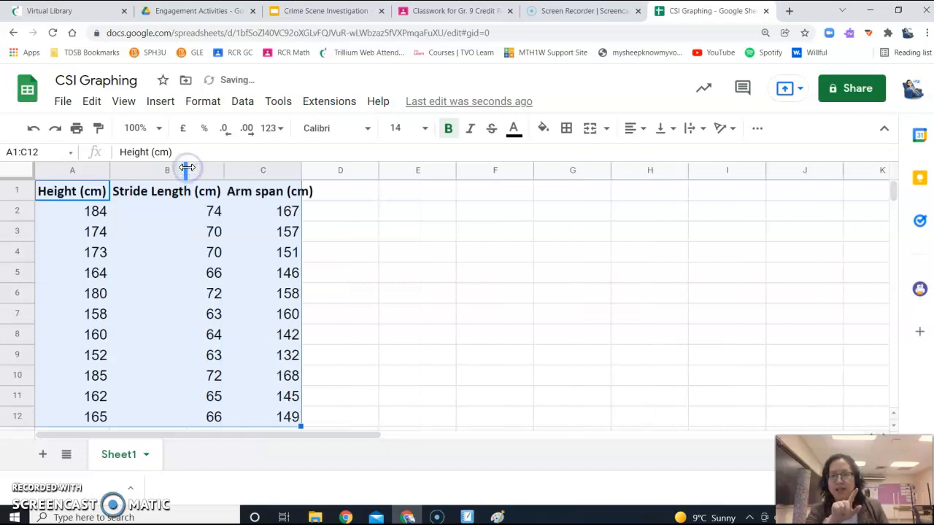
double_click(301, 167)
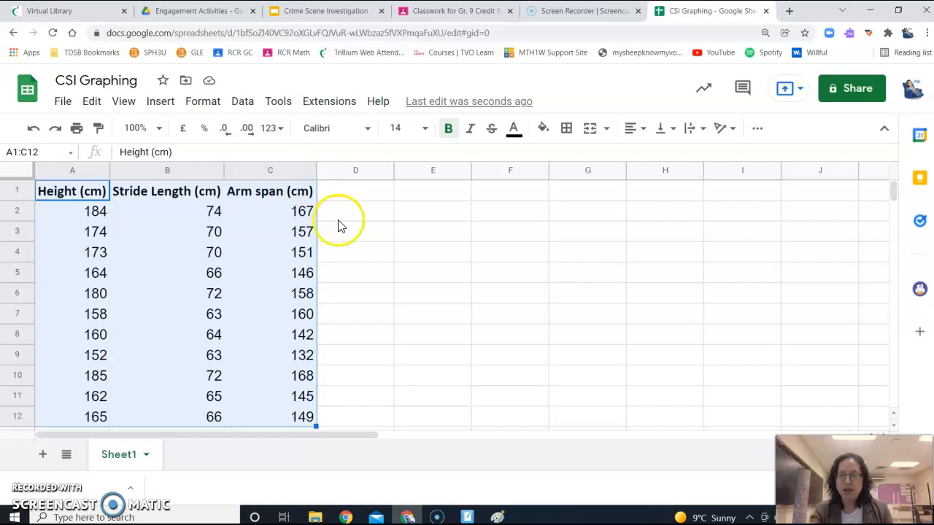
click(374, 271)
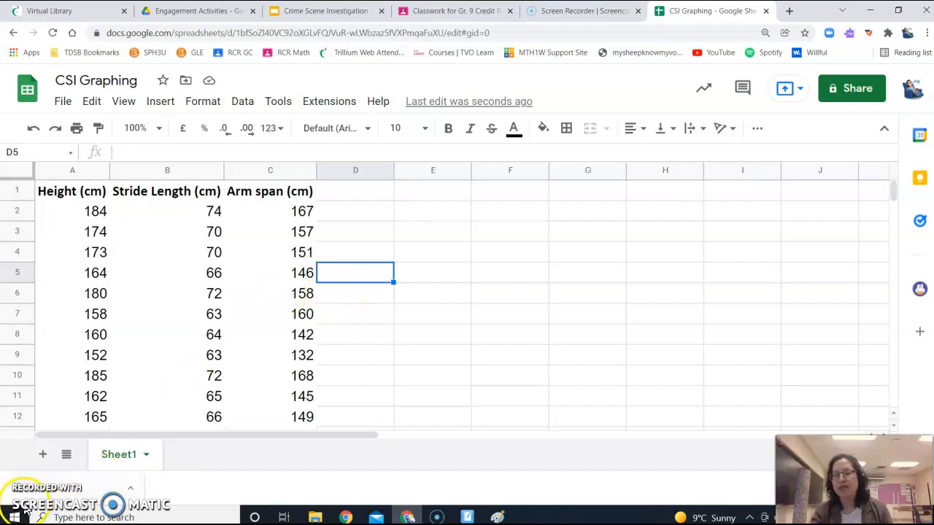
Insert a blank column between the Stride Length (cm) and Arm span (cm) columns.
click(181, 172)
right_click(185, 176)
click(162, 171)
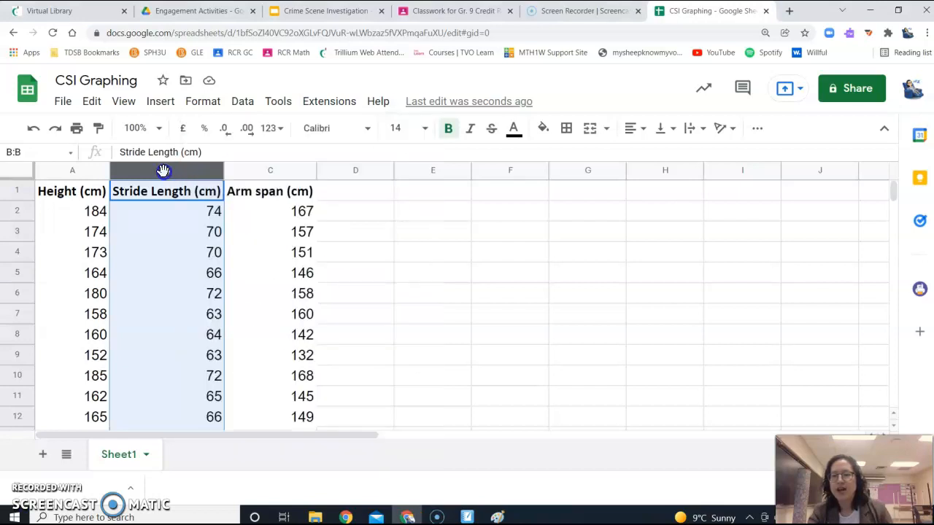
right_click(162, 171)
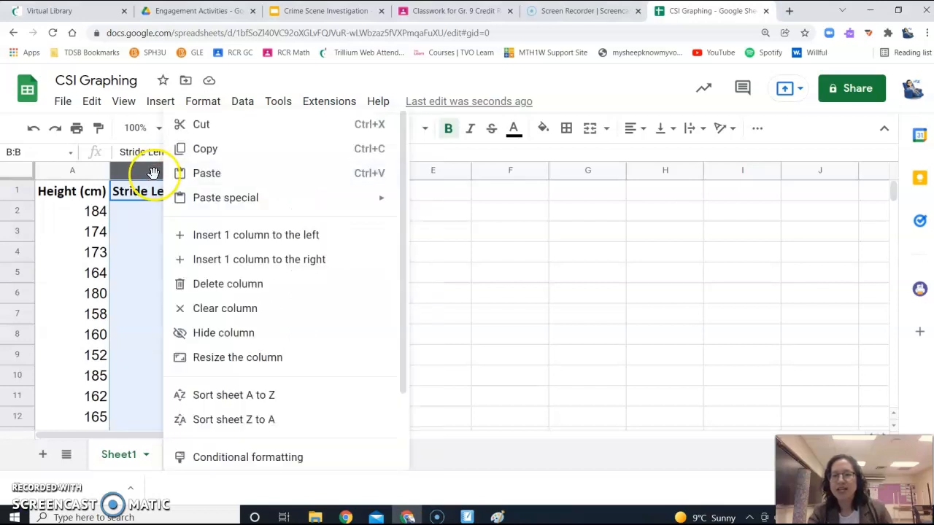
click(240, 260)
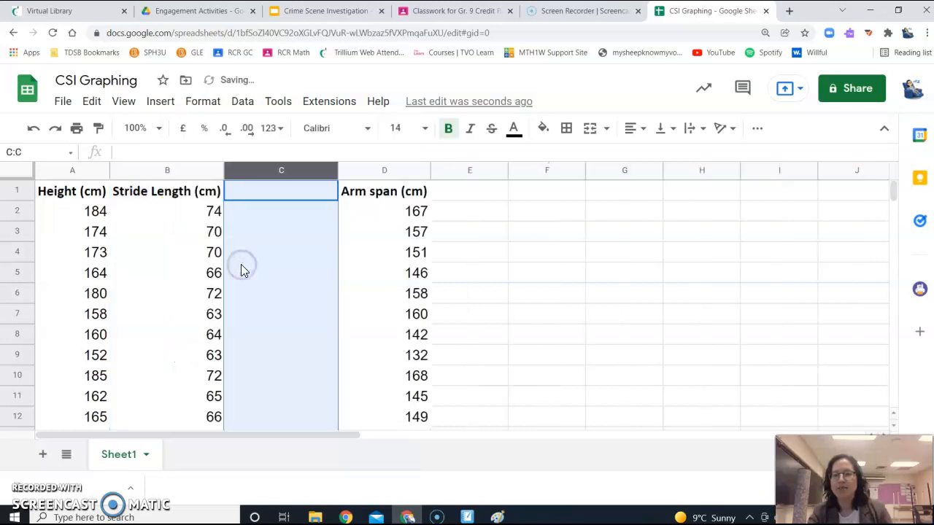
Move the Height (cm) column from column A into the blank column C beside Stride Length (cm).
click(76, 170)
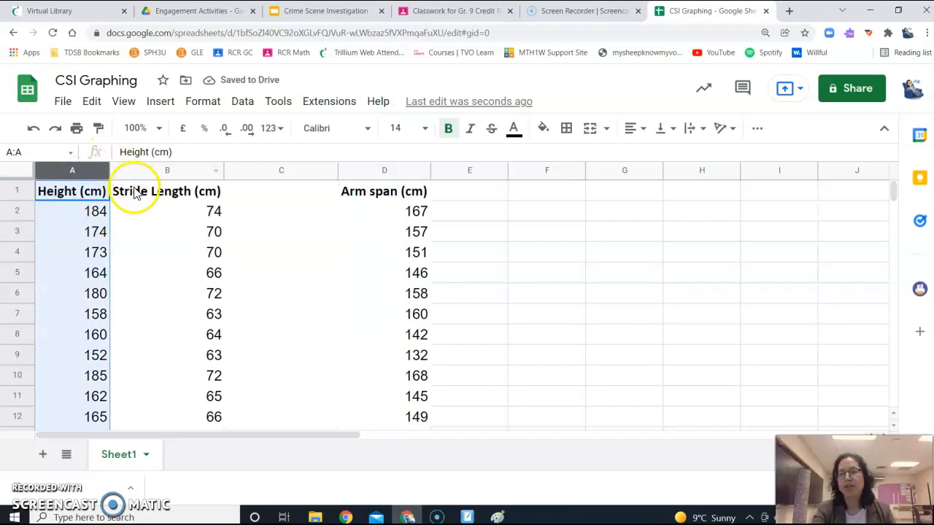
key(ctrl+c)
click(297, 194)
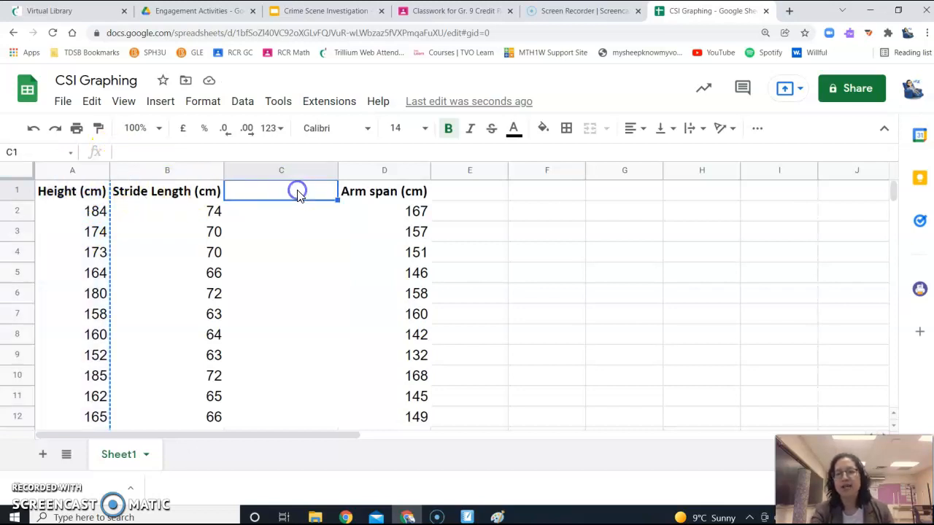
key(ctrl+v)
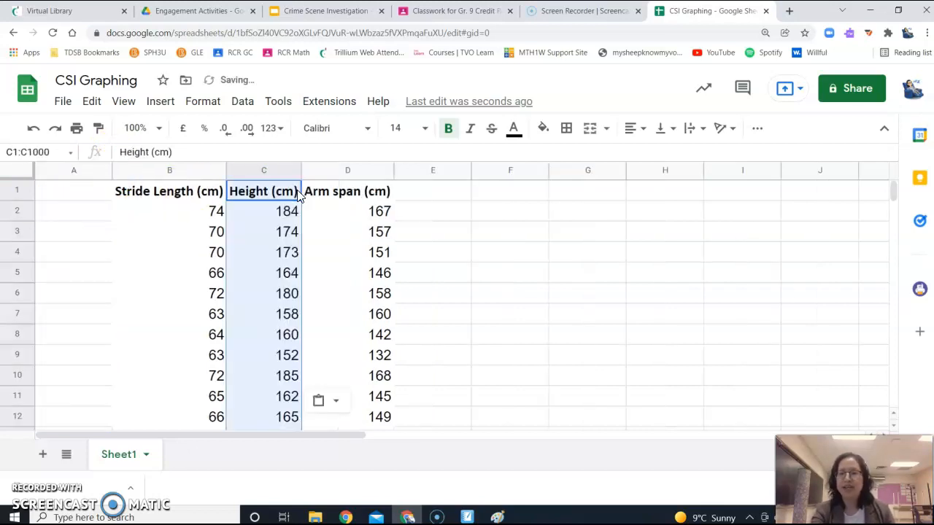
Try to paste the Height (cm) column again at cell E1.
click(444, 195)
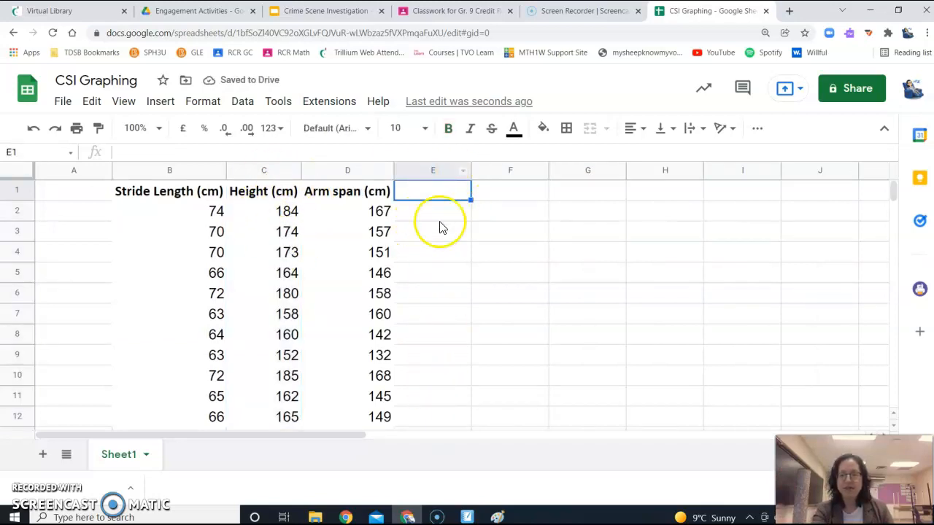
key(ctrl+v)
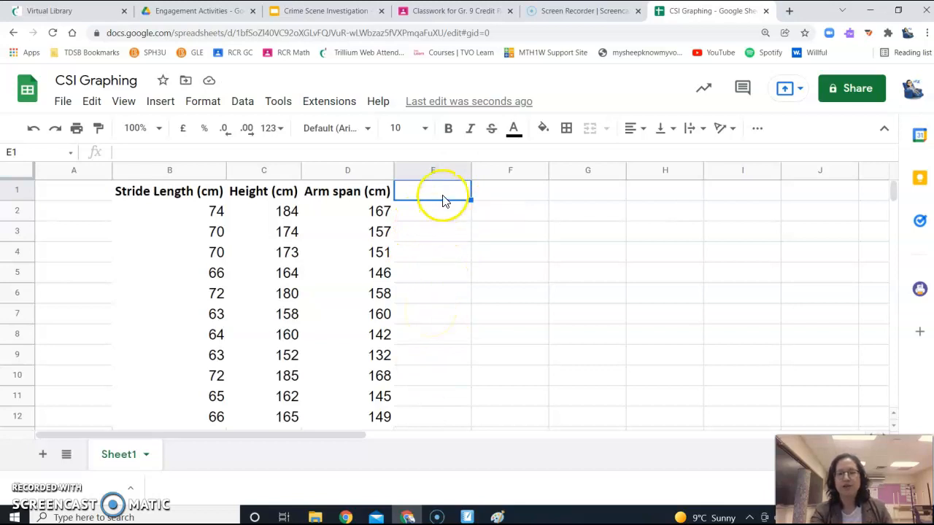
right_click(442, 194)
click(484, 173)
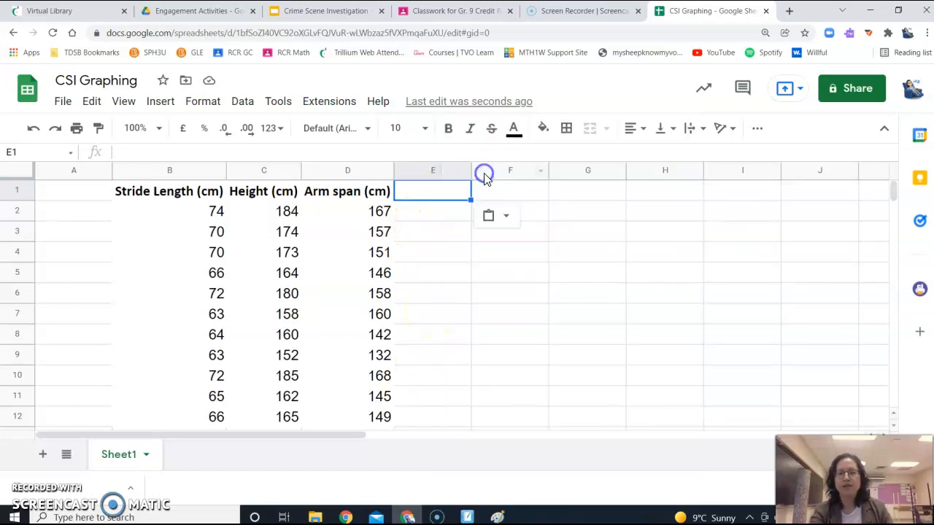
Copy the Height (cm) data from column C into column E beside Arm span (cm).
click(270, 170)
key(ctrl+c)
click(422, 187)
key(ctrl+v)
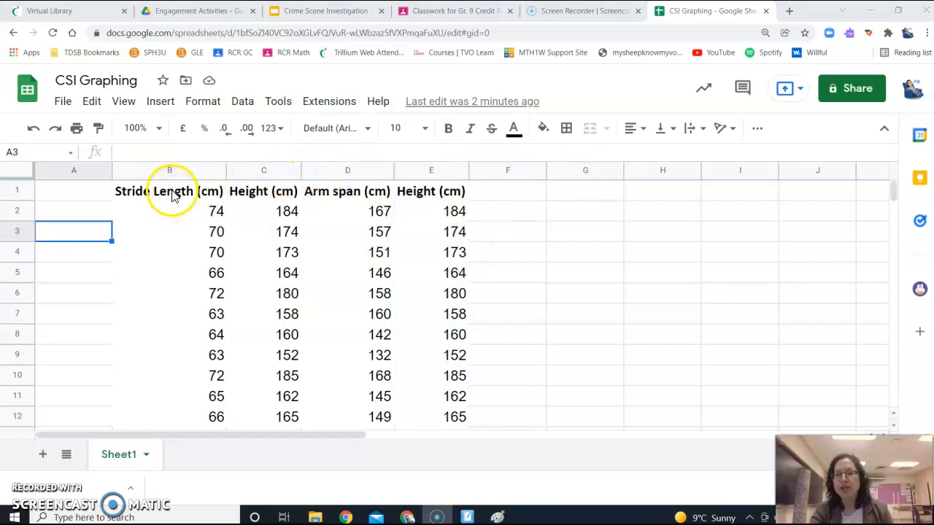
Insert a scatter chart of height against stride length from the range B1:C12.
drag(158, 189, 282, 358)
scroll(281, 361, up, 1)
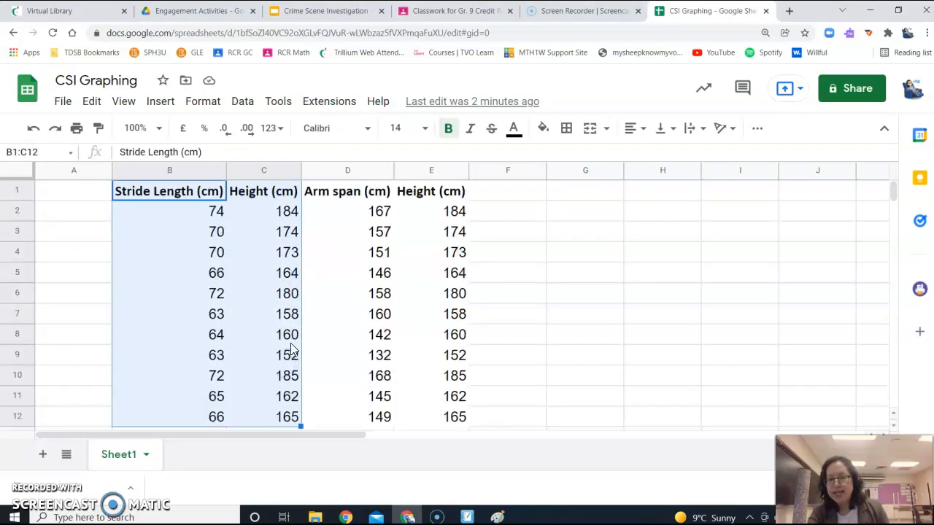
click(159, 102)
click(187, 240)
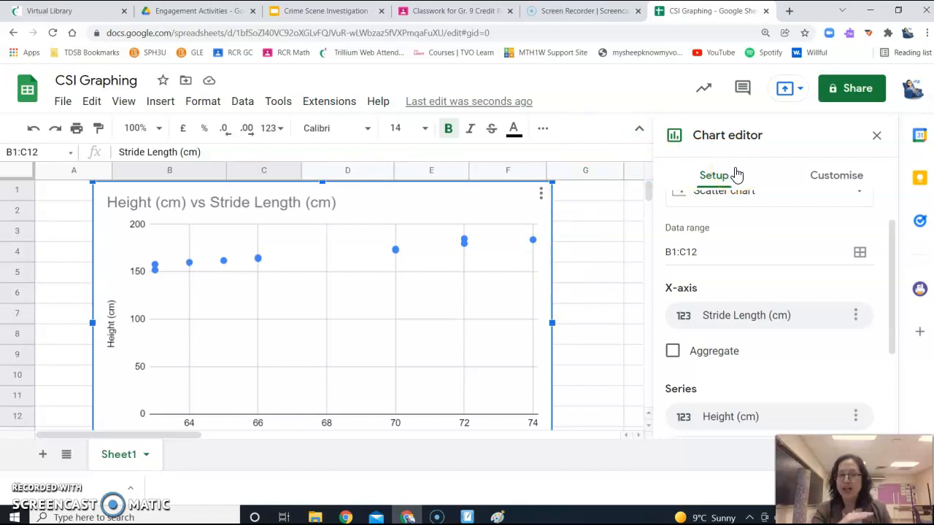
Add a trend line of type Linear to the height series of the stride length chart.
click(834, 182)
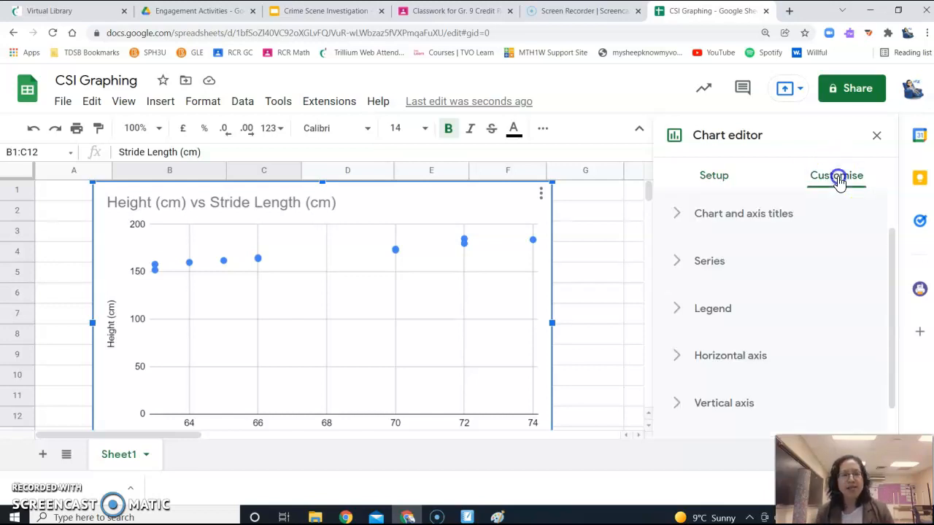
click(730, 262)
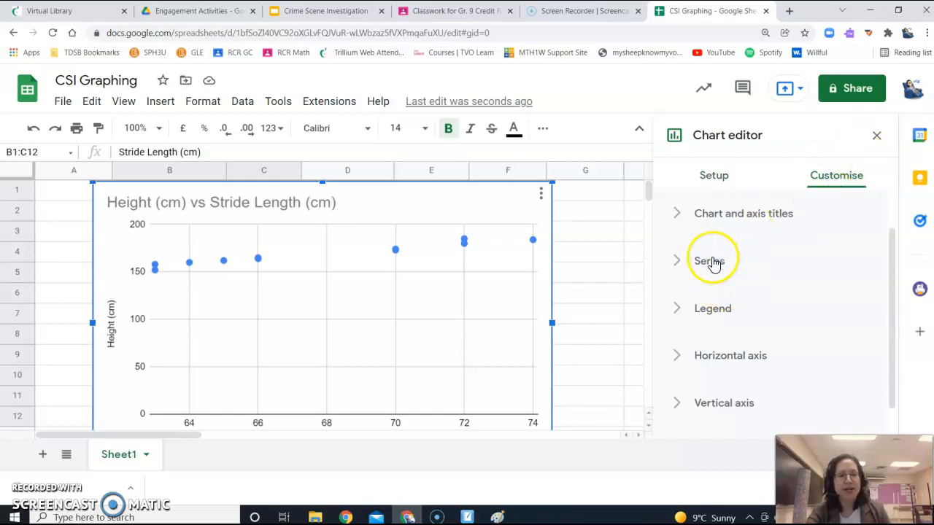
click(711, 261)
scroll(712, 262, down, 5)
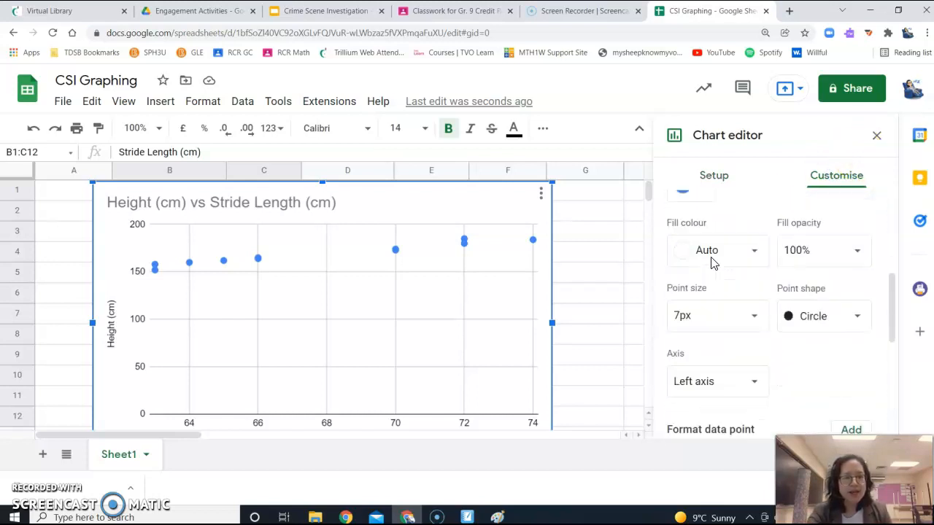
scroll(712, 263, down, 3)
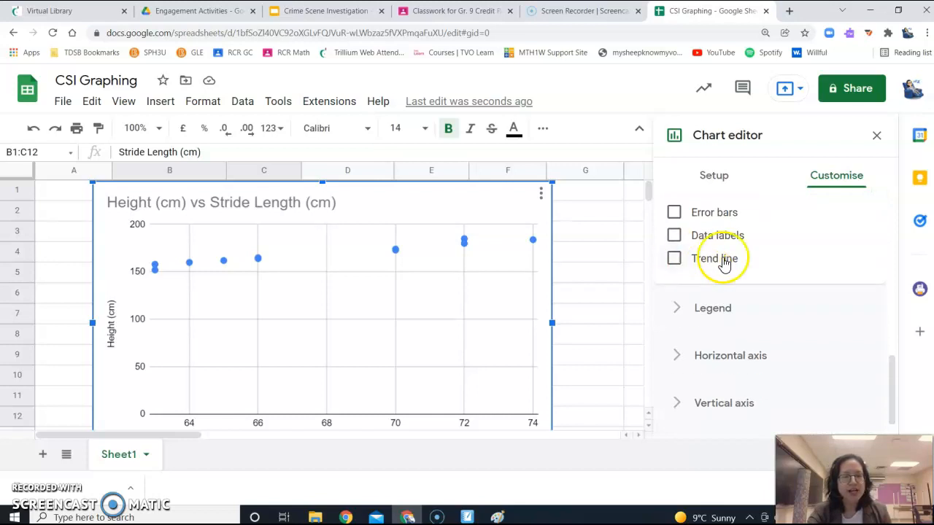
click(711, 260)
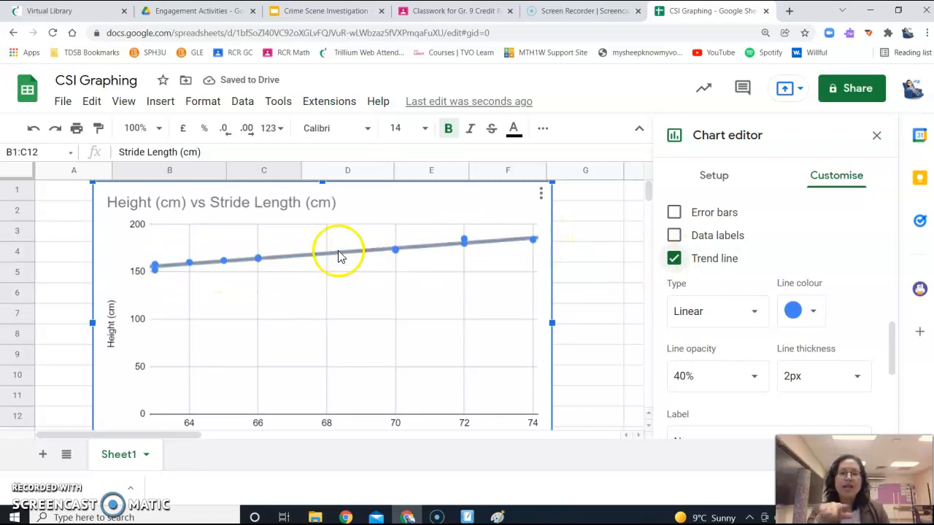
click(751, 312)
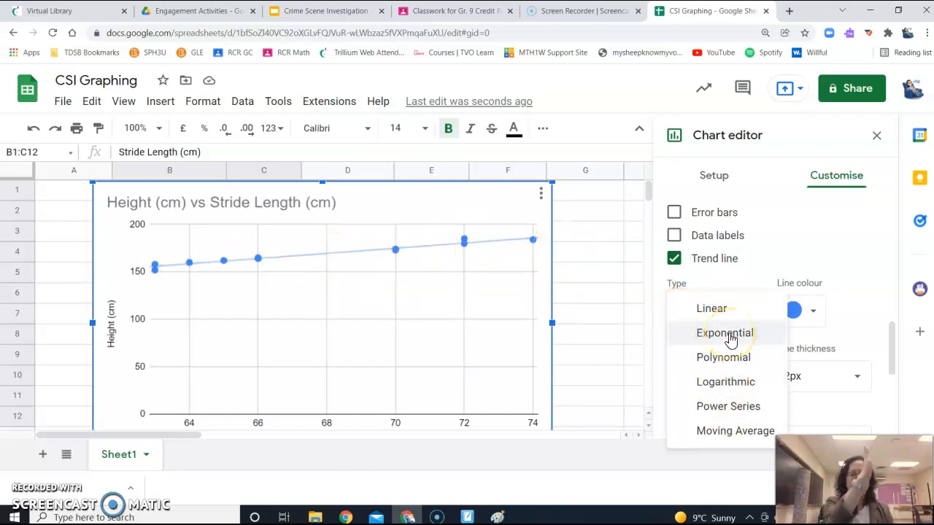
click(719, 308)
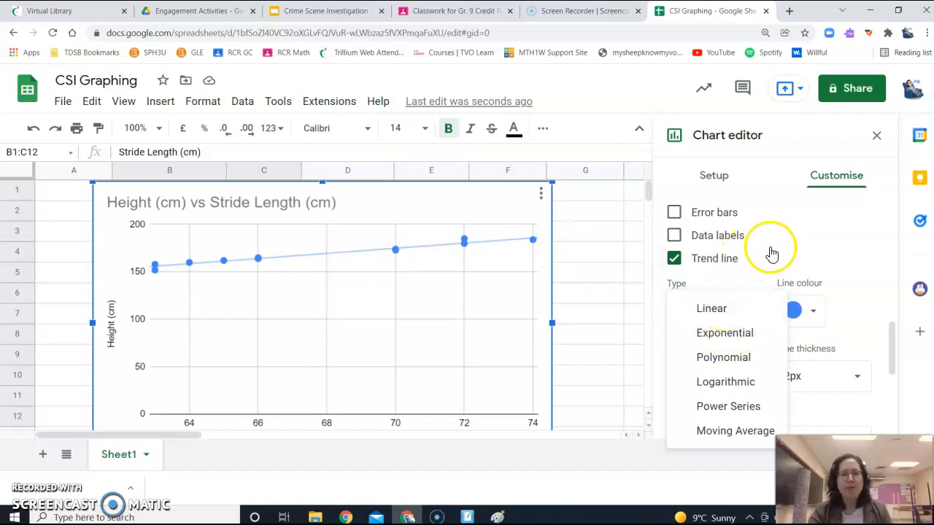
click(710, 310)
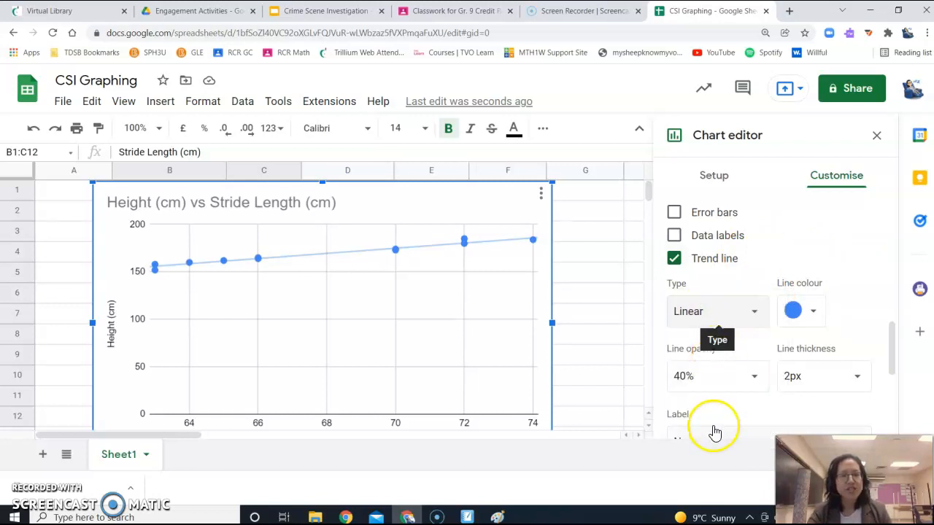
Set the trend line's label to Use equation.
click(691, 423)
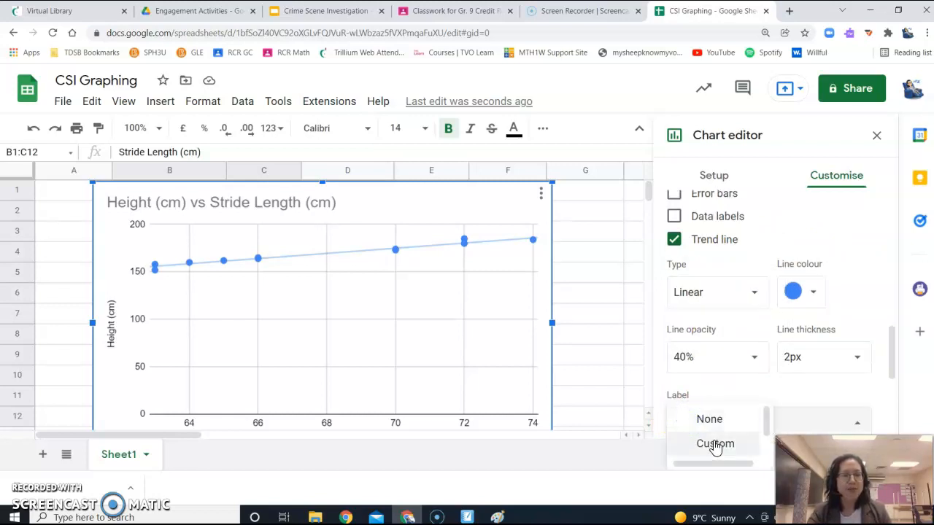
scroll(705, 427, down, 1)
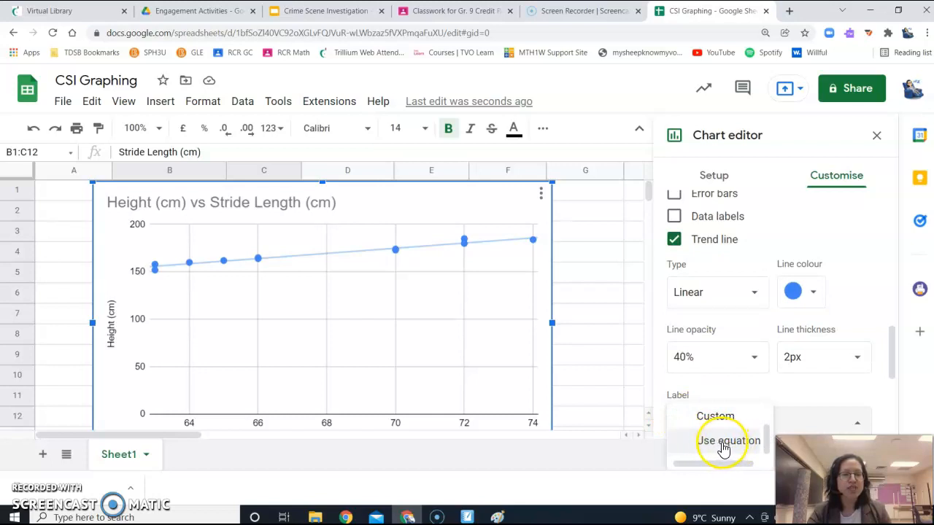
click(722, 444)
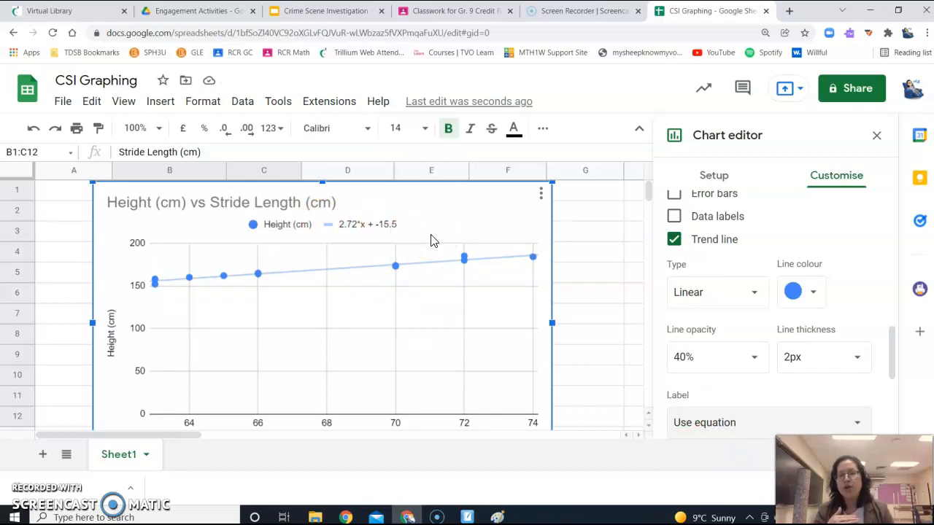
scroll(287, 387, down, 1)
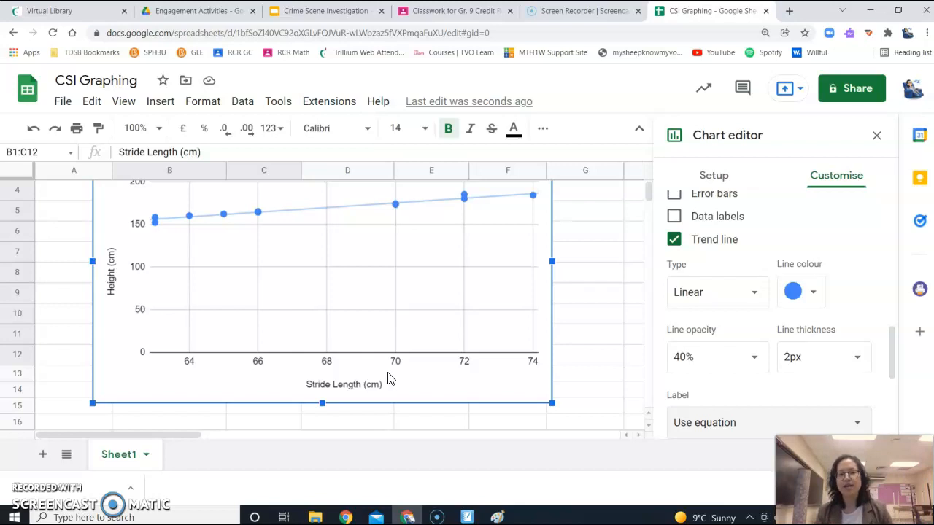
scroll(388, 377, up, 2)
click(395, 305)
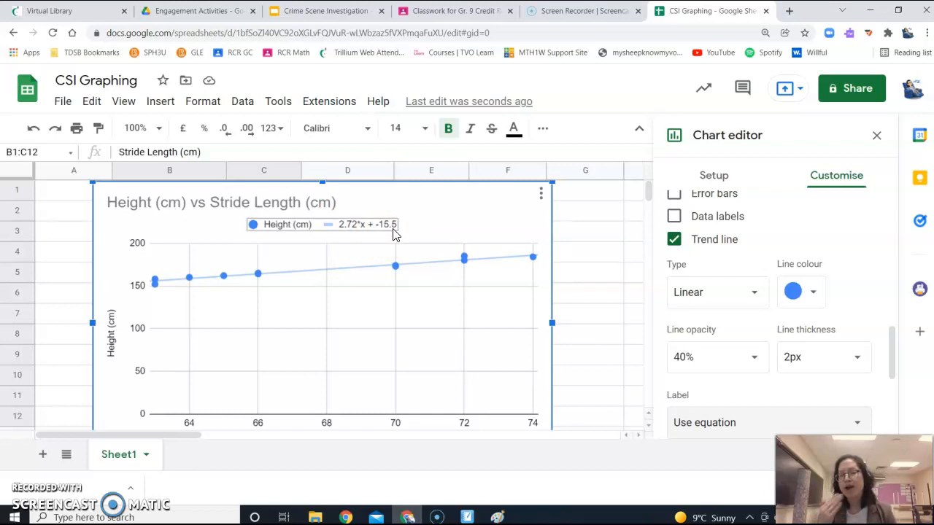
click(122, 335)
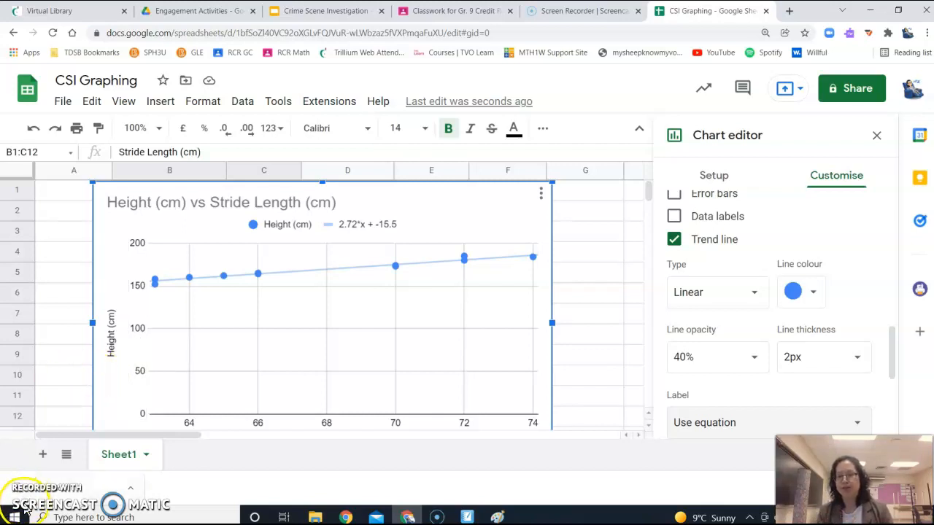
Move the Height (cm) vs Stride Length (cm) chart below the data table, starting around row 16, and deselect it.
click(361, 200)
drag(493, 199, 560, 351)
scroll(527, 323, down, 7)
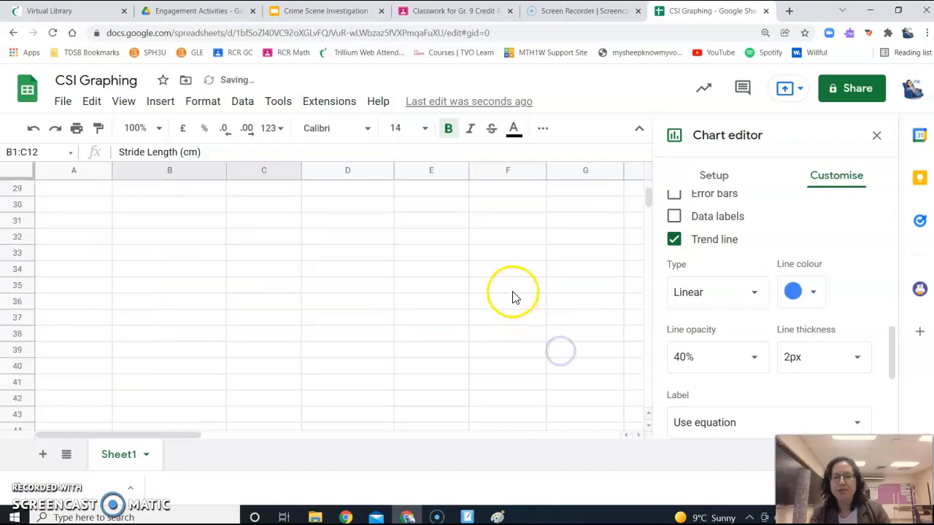
scroll(513, 297, up, 8)
drag(559, 285, 429, 421)
scroll(429, 420, up, 2)
click(537, 226)
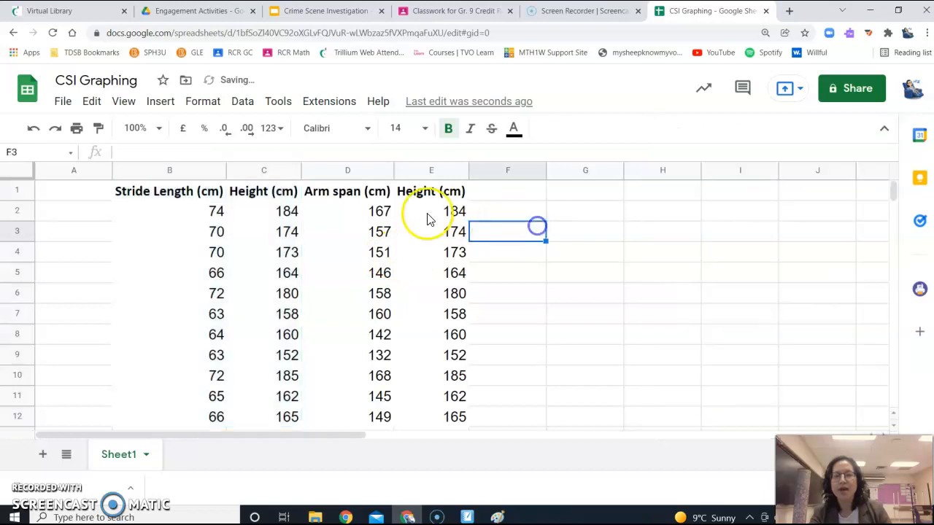
Create a scatter chart of height against arm span from D1:E12, with a trend line labelled with its equation.
drag(335, 197, 432, 419)
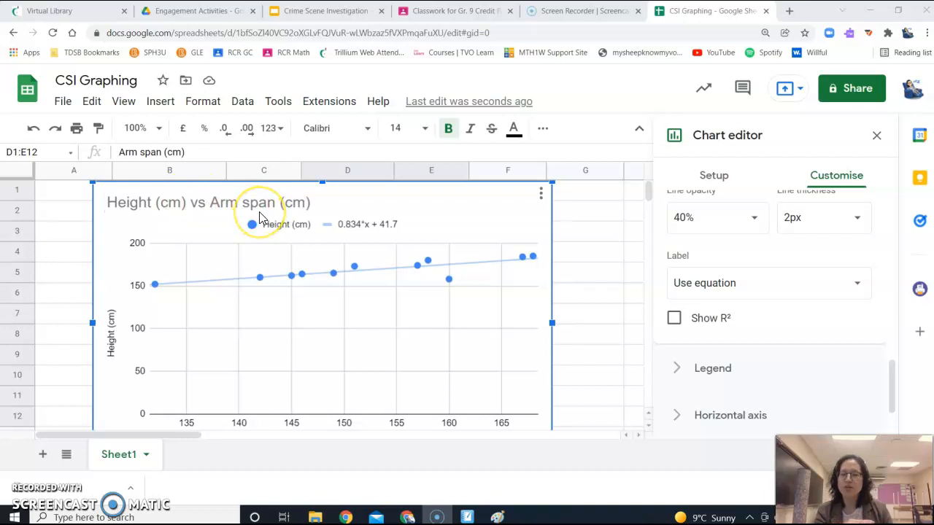
scroll(307, 326, down, 1)
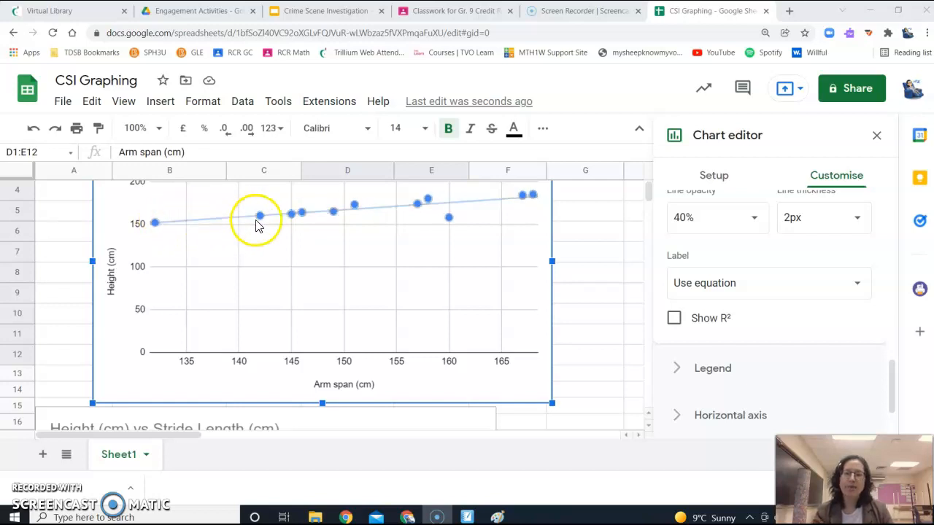
scroll(460, 221, up, 1)
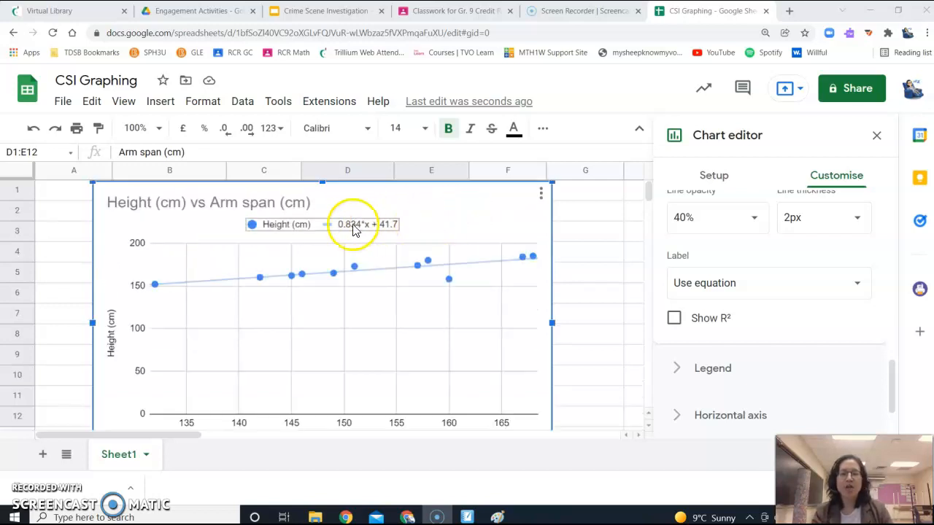
click(374, 246)
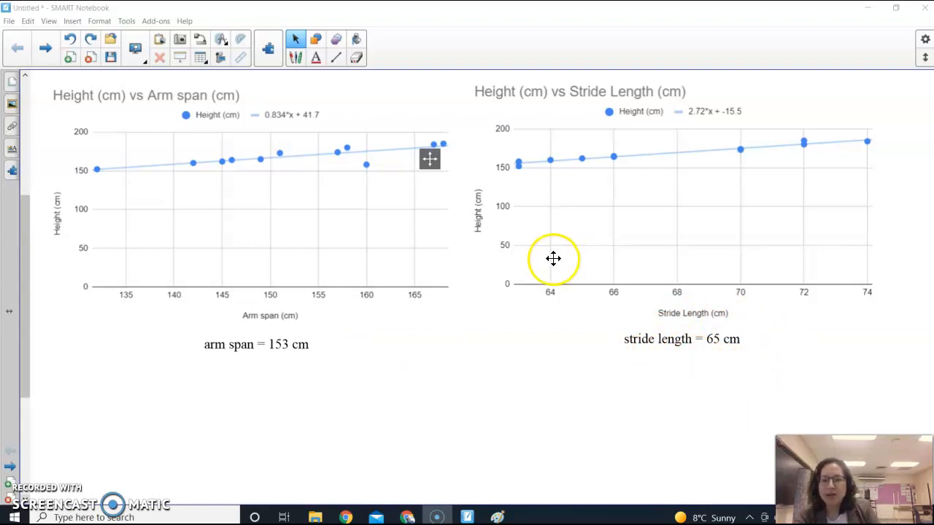
Draw pen guide lines from arm span 153 in black and stride length 65 in red to the trend lines and across to the height axes.
click(296, 57)
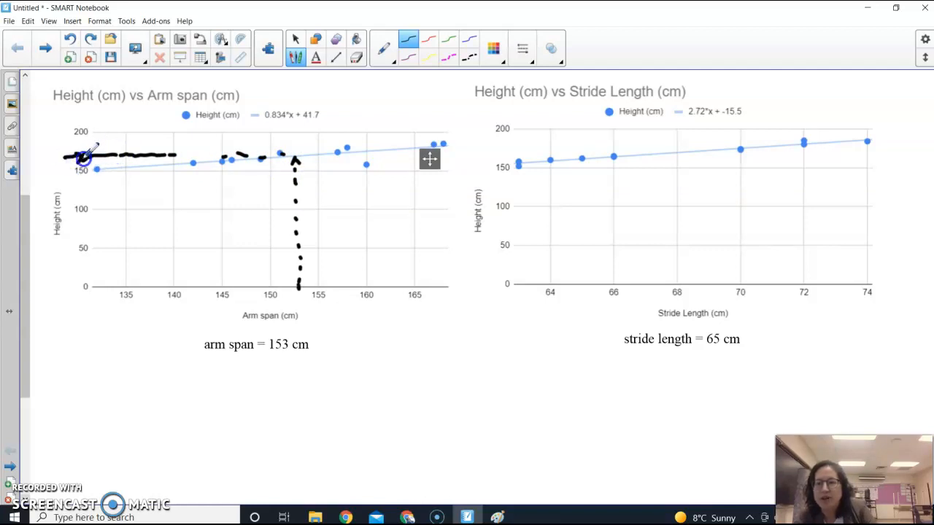
click(428, 39)
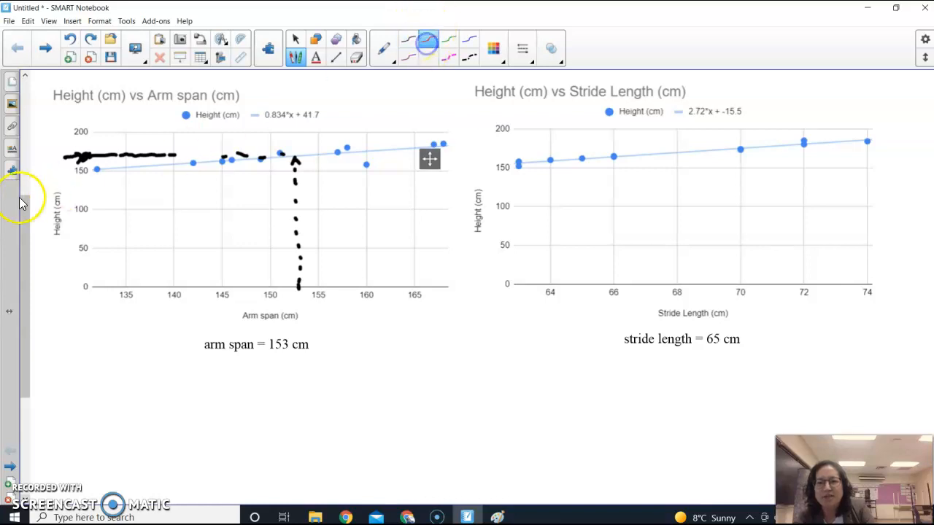
click(87, 155)
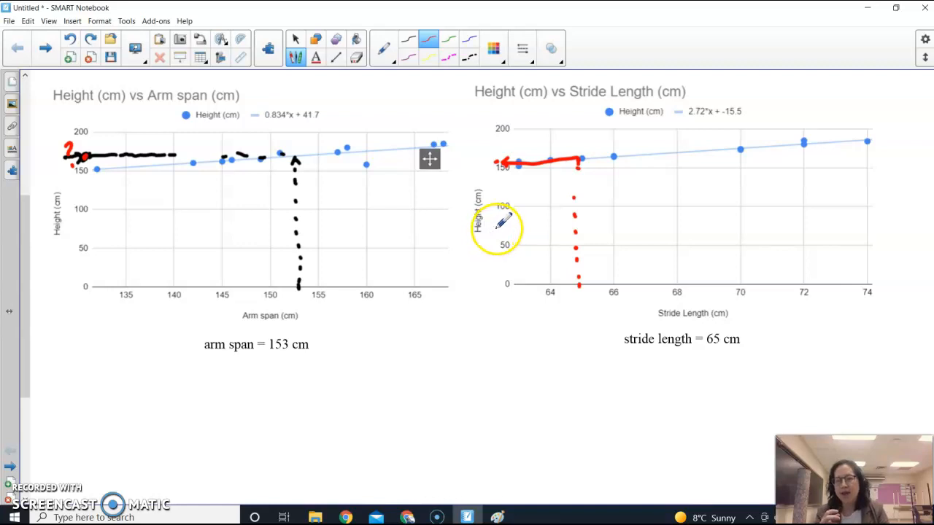
Write 65 and 153 in red where the guide lines start on the stride length and arm span axes.
drag(576, 302, 581, 310)
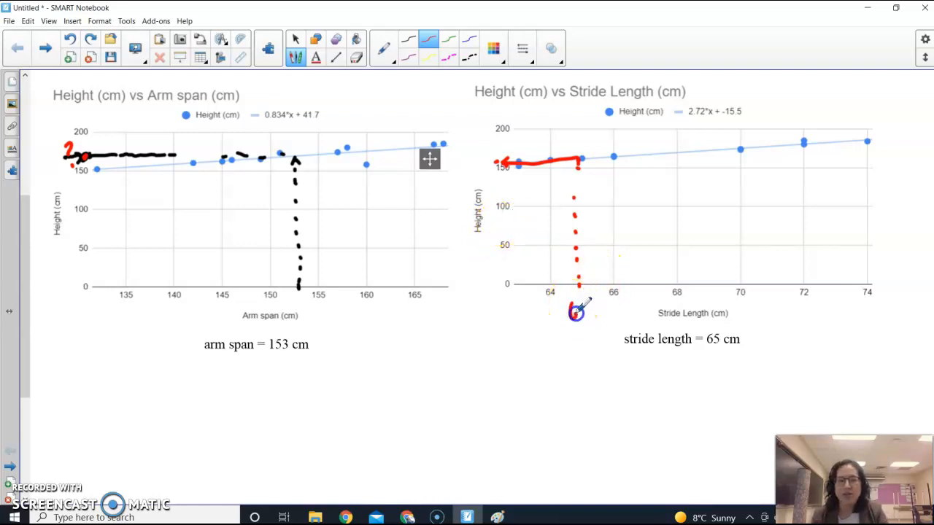
drag(295, 296, 295, 312)
drag(305, 296, 304, 296)
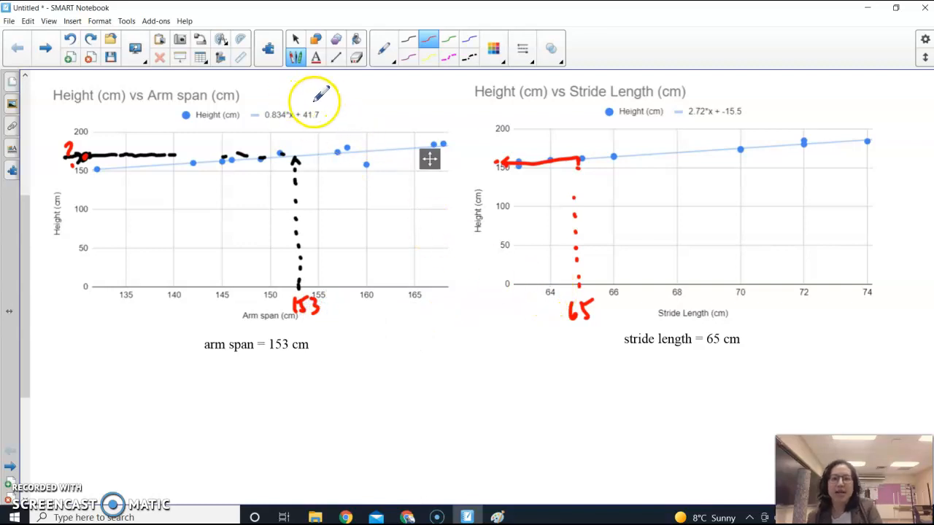
Box both chart legends in red and write h = 0.834x + 41.7 and h = 2.72x - 15.5 in black below their charts.
drag(217, 125, 315, 122)
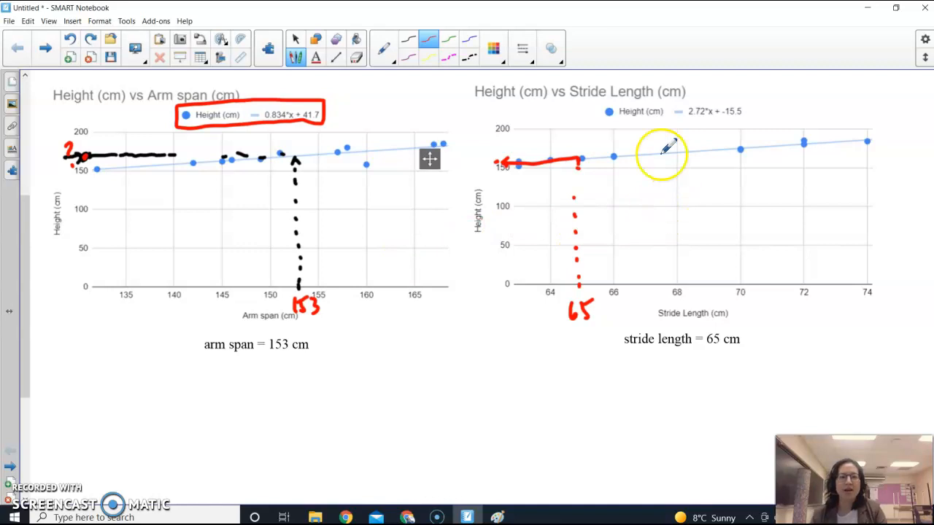
drag(601, 121, 600, 103)
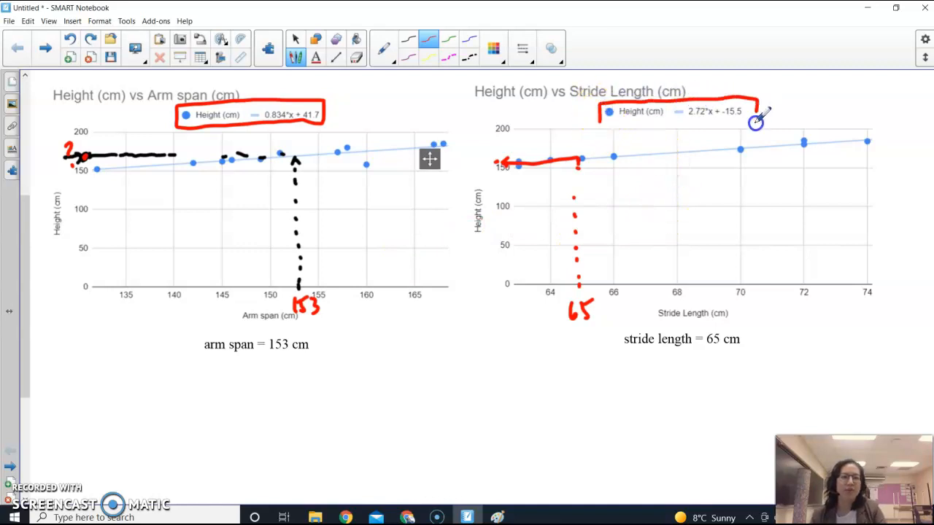
drag(755, 122, 635, 124)
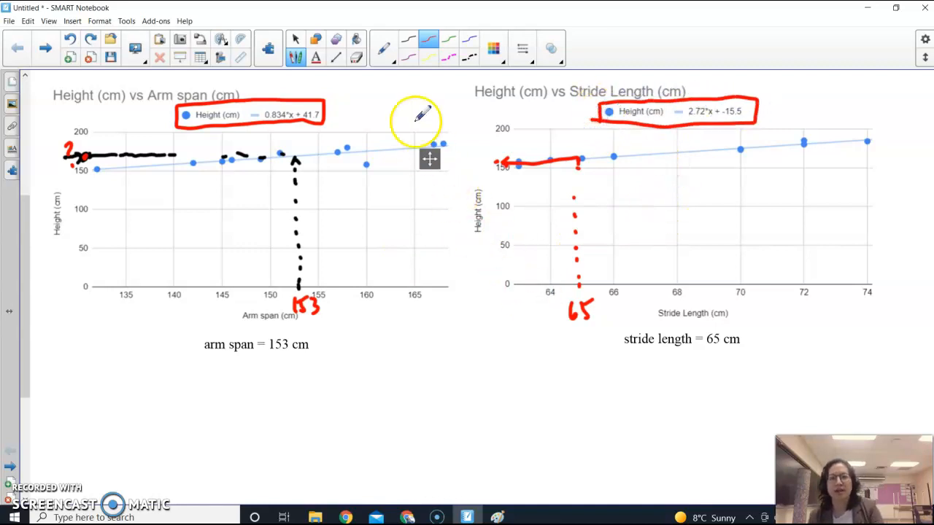
click(408, 48)
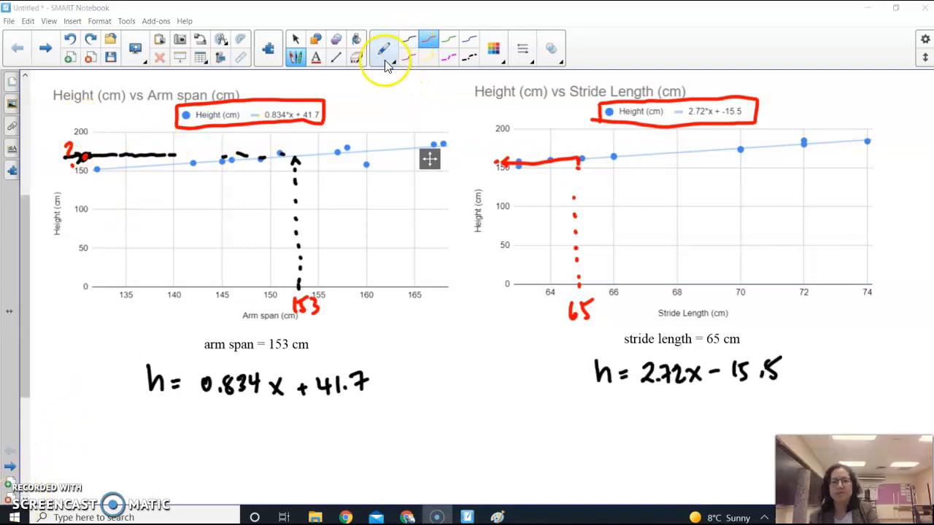
Box the arm span value 153 cm in red and write "= x" beside it.
click(387, 64)
click(429, 39)
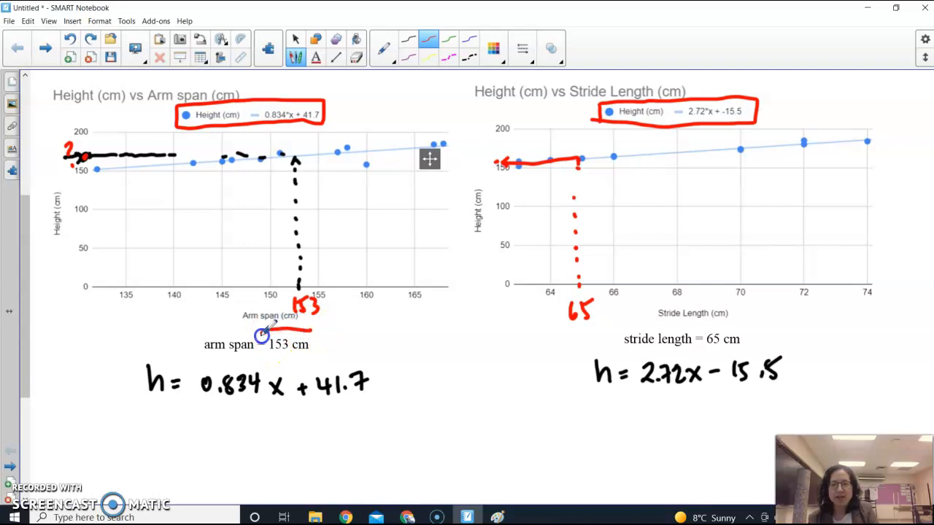
drag(337, 352, 337, 354)
drag(337, 338, 348, 355)
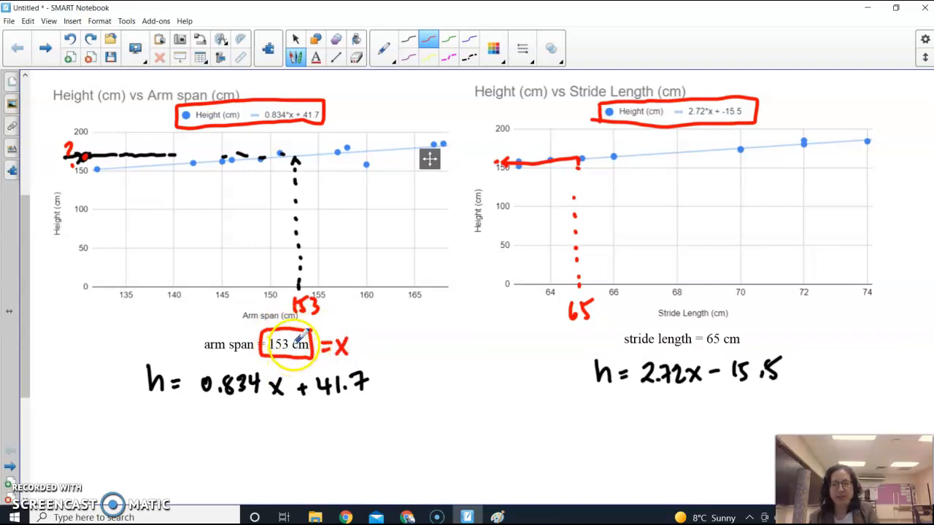
Write = 0.834( ) + 41.7 in black below the arm span equation, leaving the brackets empty.
click(408, 38)
drag(173, 422, 211, 422)
click(225, 434)
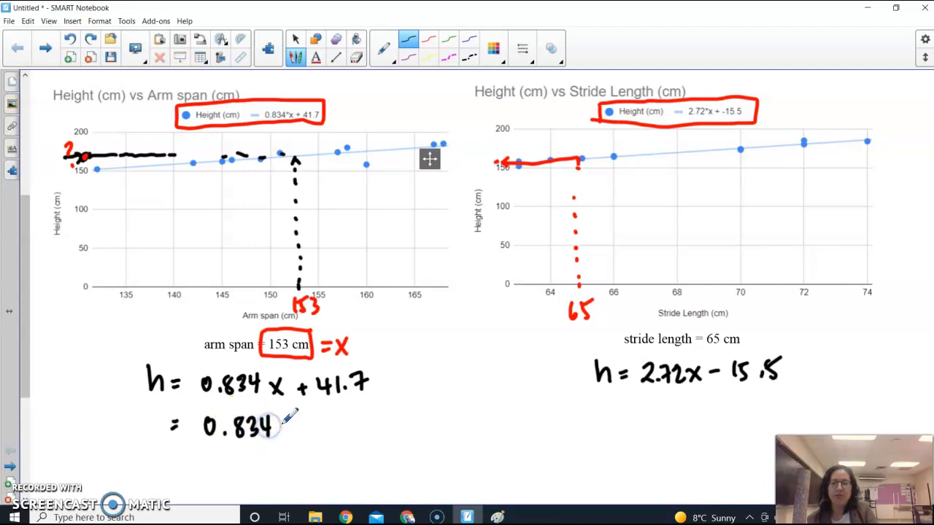
drag(285, 414, 282, 438)
drag(321, 414, 319, 435)
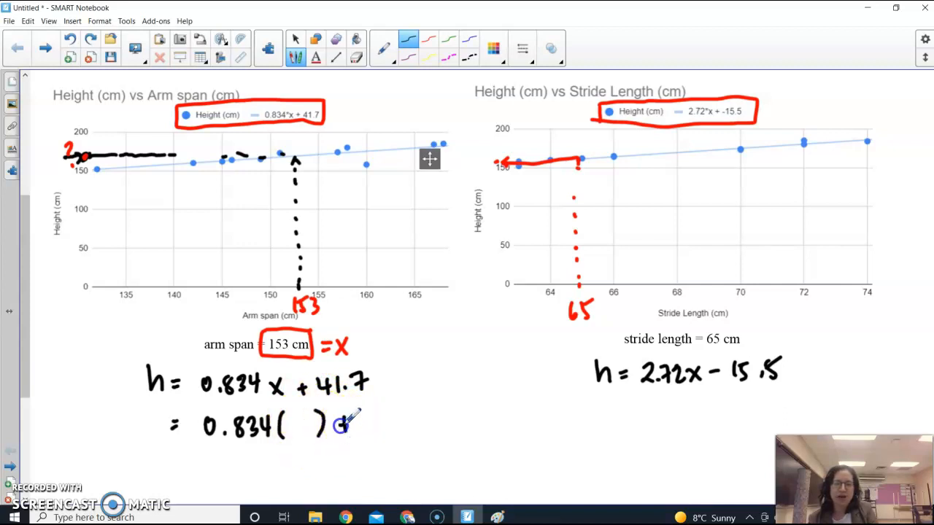
Underline x and the 153 cm value in red, and fill 153 into the empty brackets of the arm span calculation.
click(428, 40)
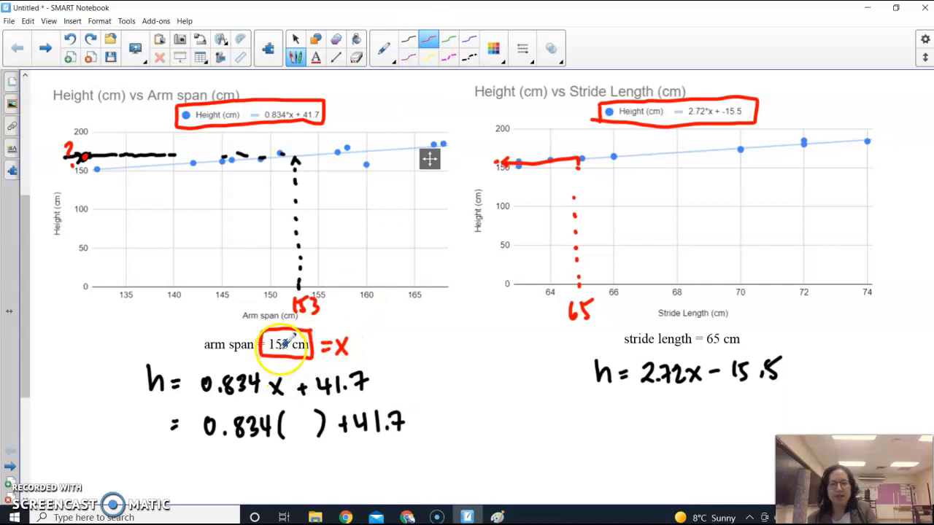
drag(271, 398, 275, 405)
drag(272, 354, 286, 355)
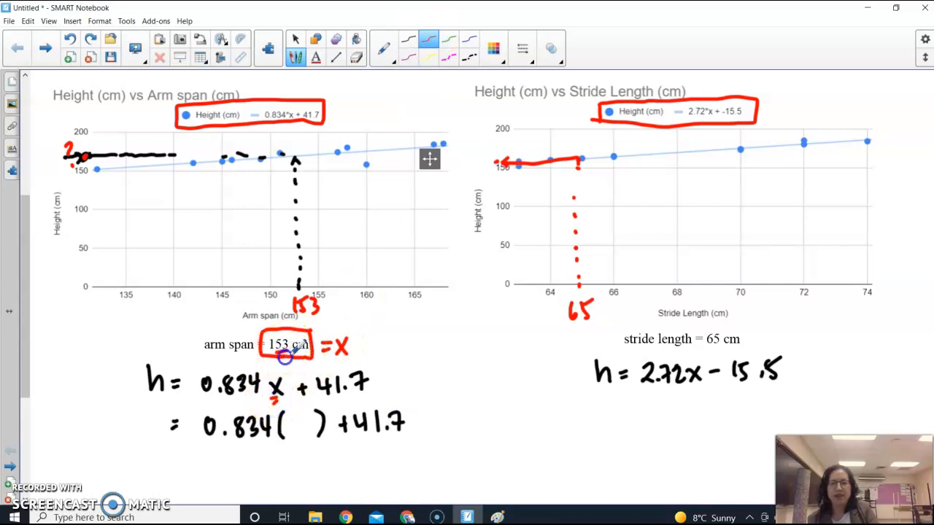
drag(292, 419, 300, 439)
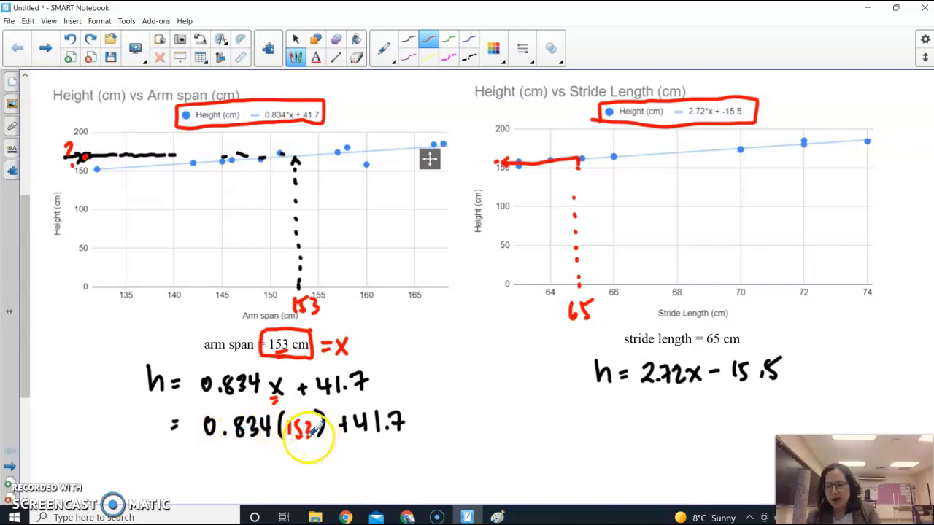
Write the line = 127.602 + 41.7 in black below the arm span substitution.
click(408, 39)
click(175, 464)
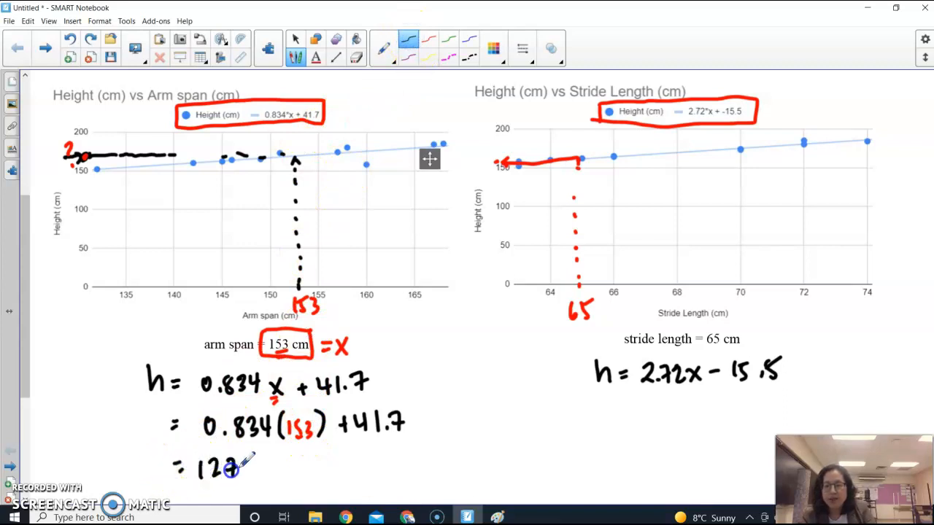
drag(277, 462, 281, 468)
mouse_move(288, 459)
mouse_down()
mouse_move(300, 476)
mouse_move(357, 461)
mouse_move(359, 479)
mouse_up()
drag(367, 466, 376, 480)
click(370, 476)
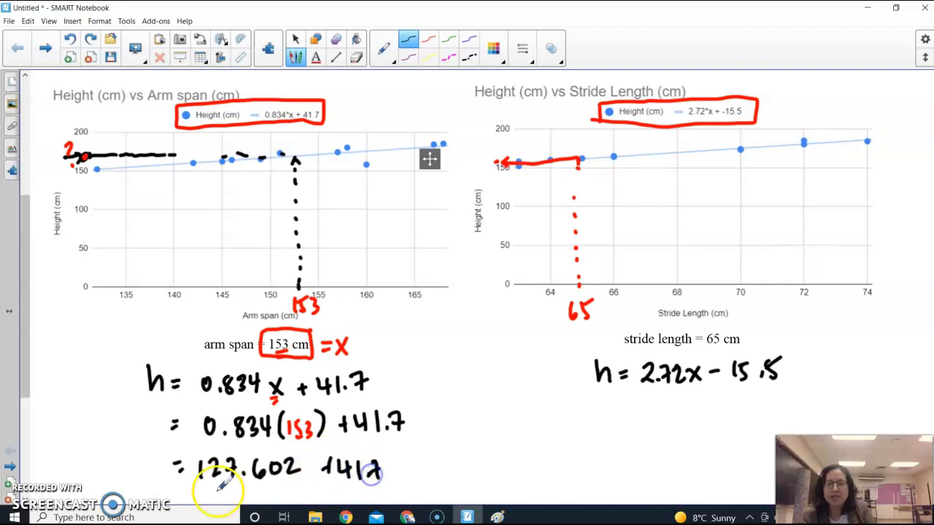
Write the height result = 169.302 as the last line of the arm span calculation.
drag(179, 498, 187, 496)
drag(180, 502, 214, 503)
drag(229, 485, 226, 496)
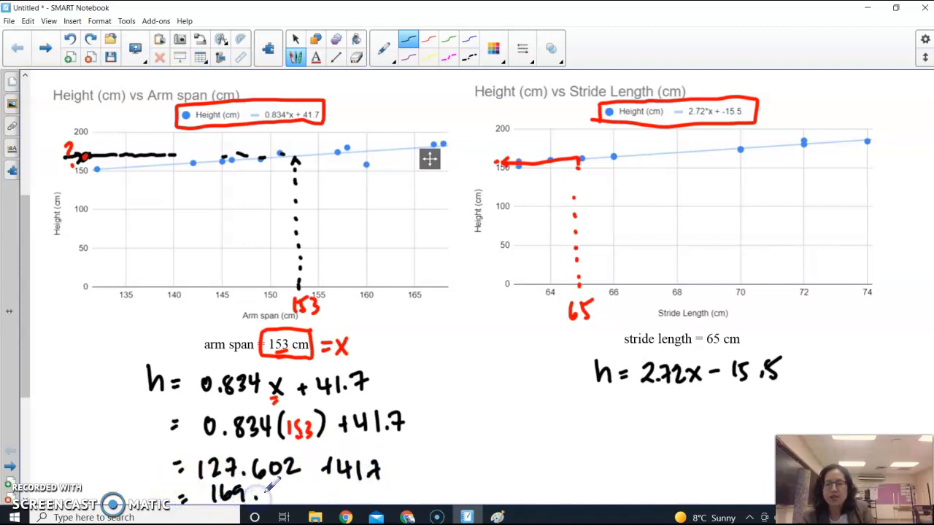
drag(294, 501, 303, 500)
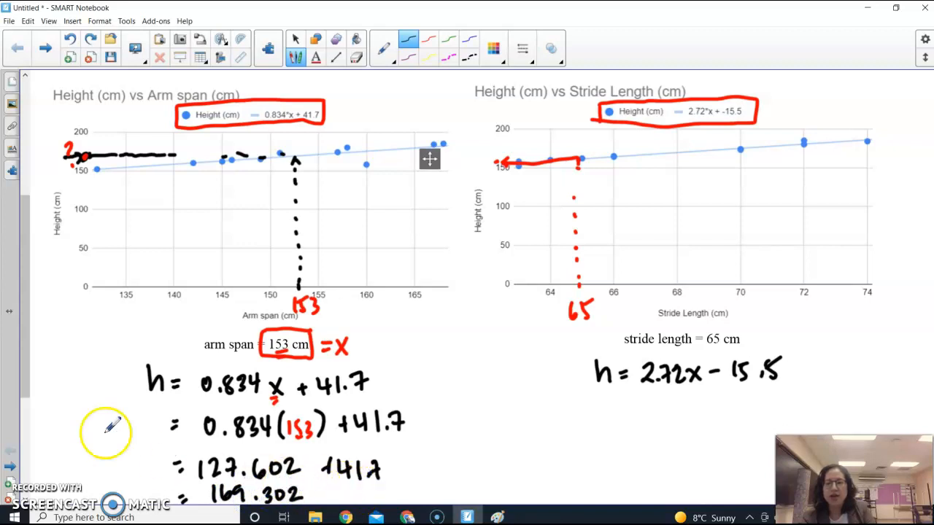
Mark the decimals of 169.302 for rounding in green and write ~169 cm beside it.
scroll(27, 299, down, 1)
click(447, 40)
click(255, 457)
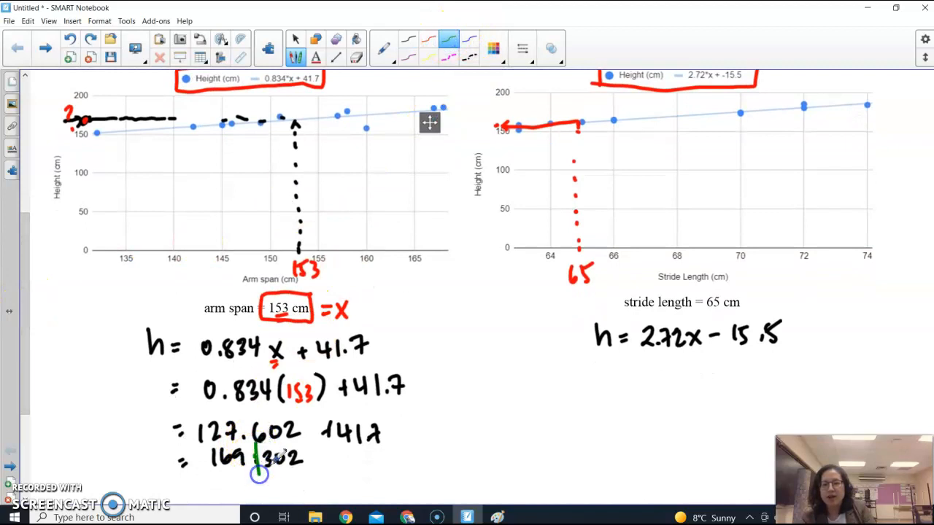
drag(276, 440, 270, 450)
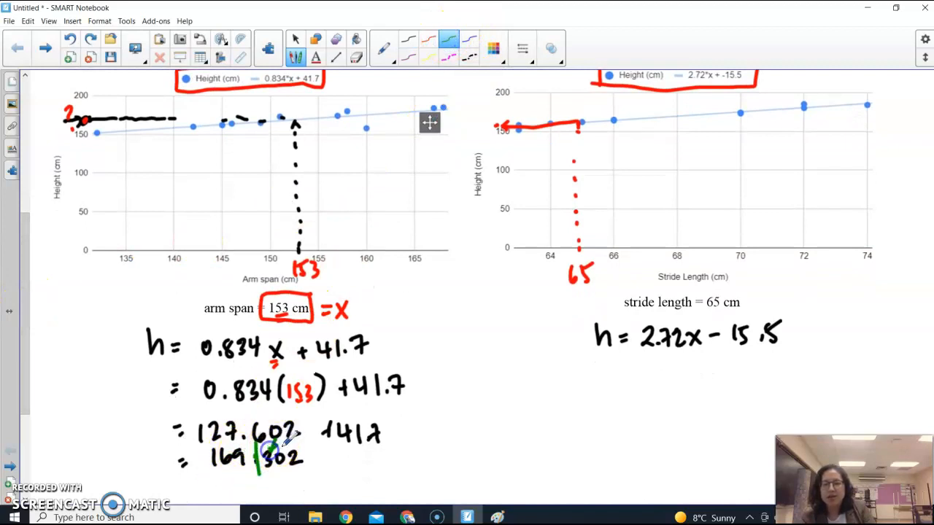
click(333, 462)
drag(372, 461, 462, 464)
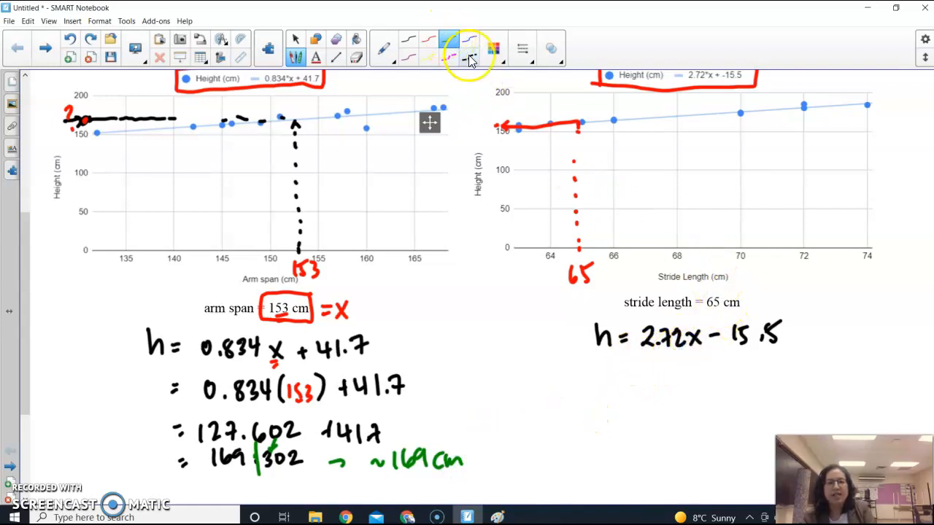
Underline stride length in green, box its 65 cm value and write "= x" beside it.
drag(632, 315, 678, 313)
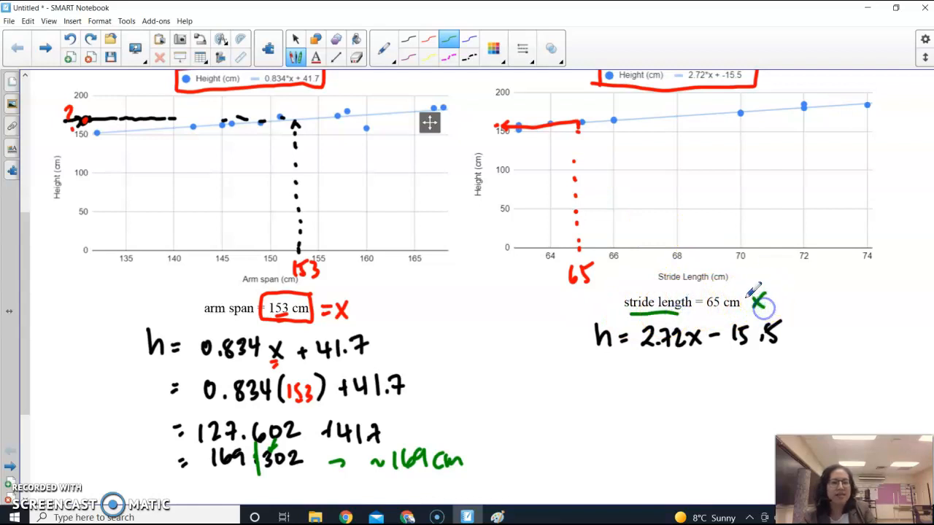
drag(743, 298, 748, 299)
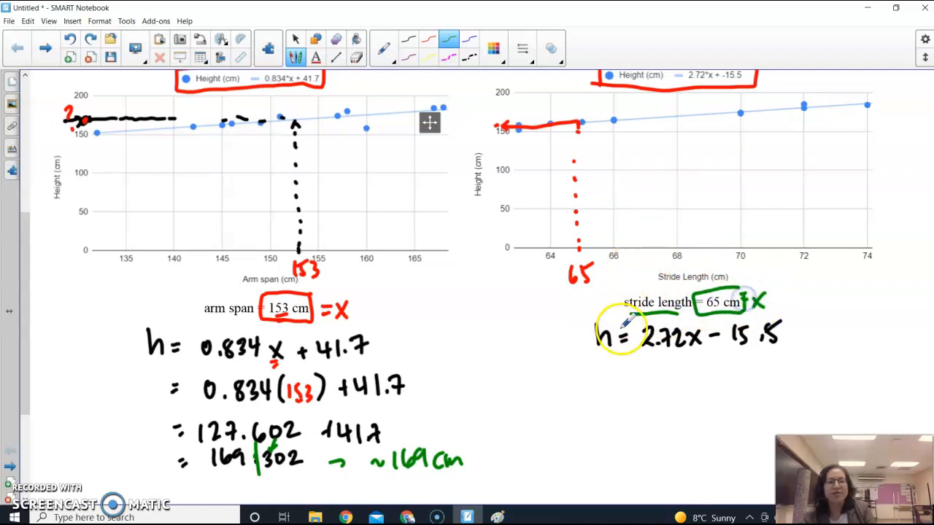
Write = 2.72(65) - 15.5 below the stride length equation in black, with the substituted 65 in green.
click(407, 40)
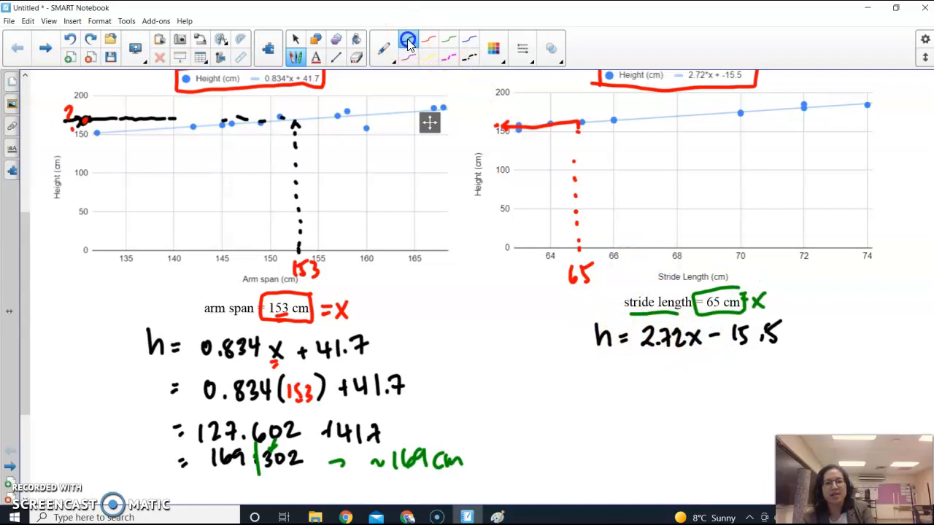
drag(617, 375, 629, 375)
drag(617, 380, 659, 385)
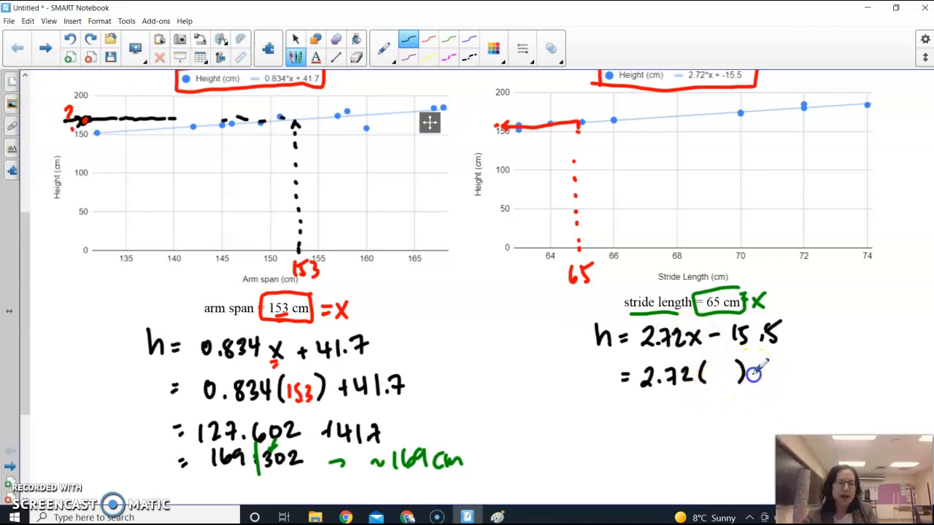
drag(784, 378, 776, 378)
drag(780, 364, 790, 363)
click(798, 376)
drag(805, 359, 802, 379)
drag(806, 359, 817, 358)
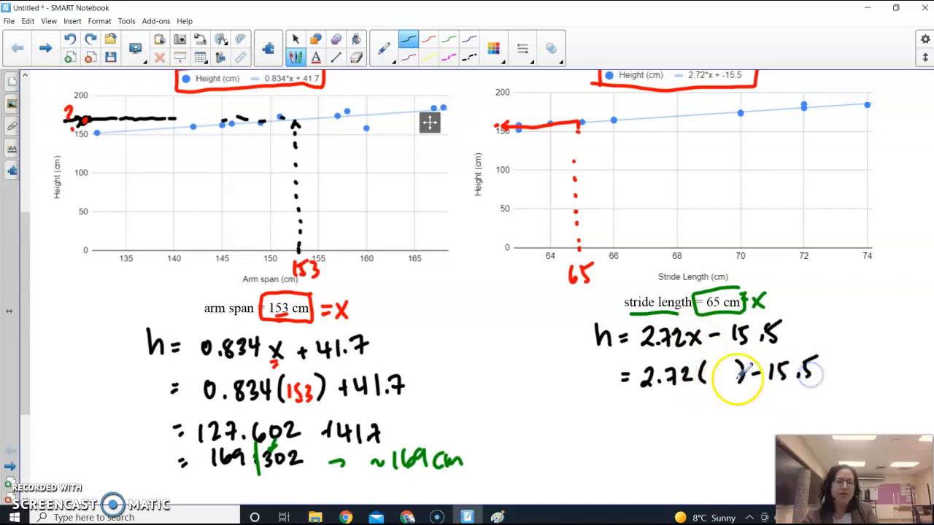
click(448, 39)
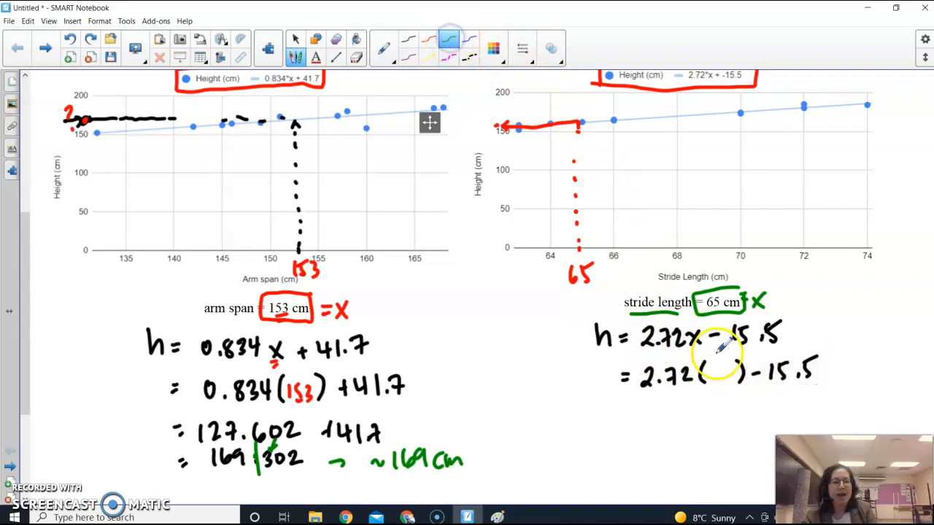
drag(714, 364, 725, 368)
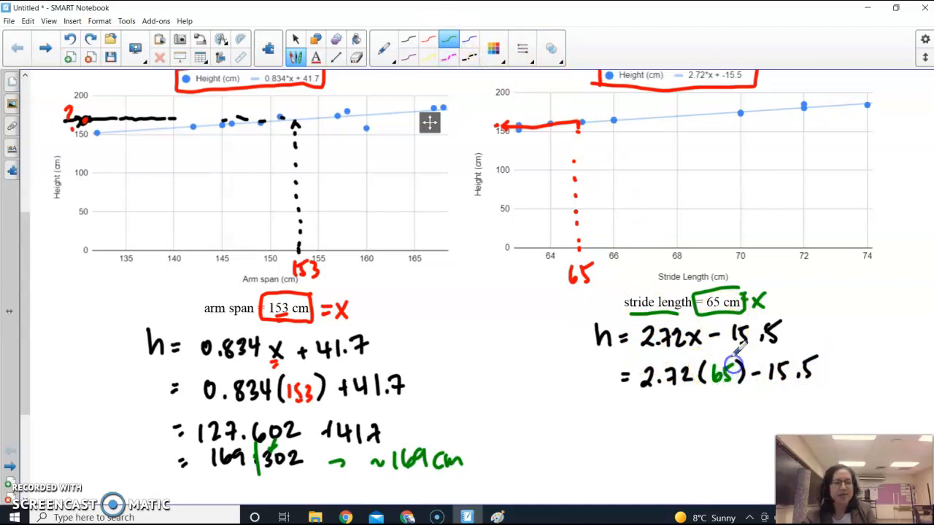
Write the line = 176.8 - 15.5 in black below the stride length substitution.
click(408, 39)
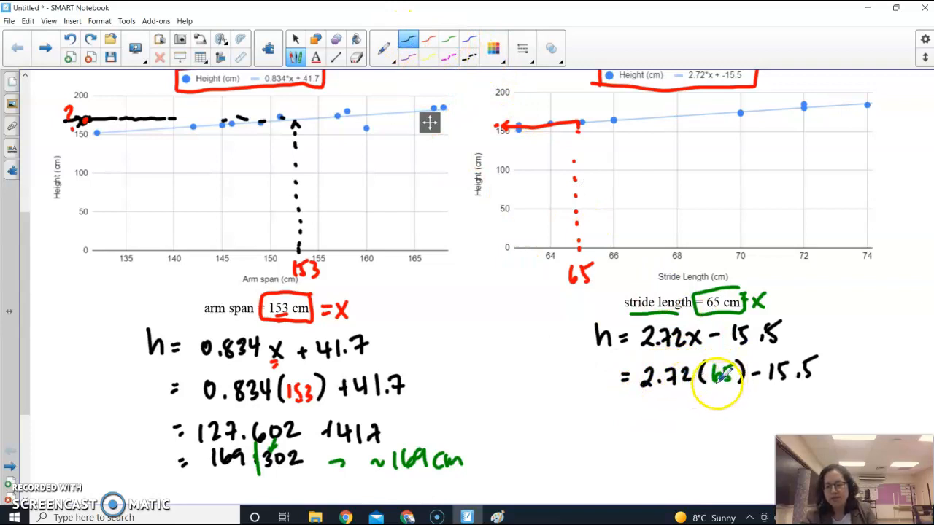
drag(620, 410, 632, 410)
mouse_move(619, 417)
mouse_down()
mouse_move(663, 429)
mouse_move(710, 412)
mouse_move(771, 427)
mouse_up()
click(693, 428)
click(788, 422)
drag(773, 413, 791, 425)
drag(793, 412, 805, 407)
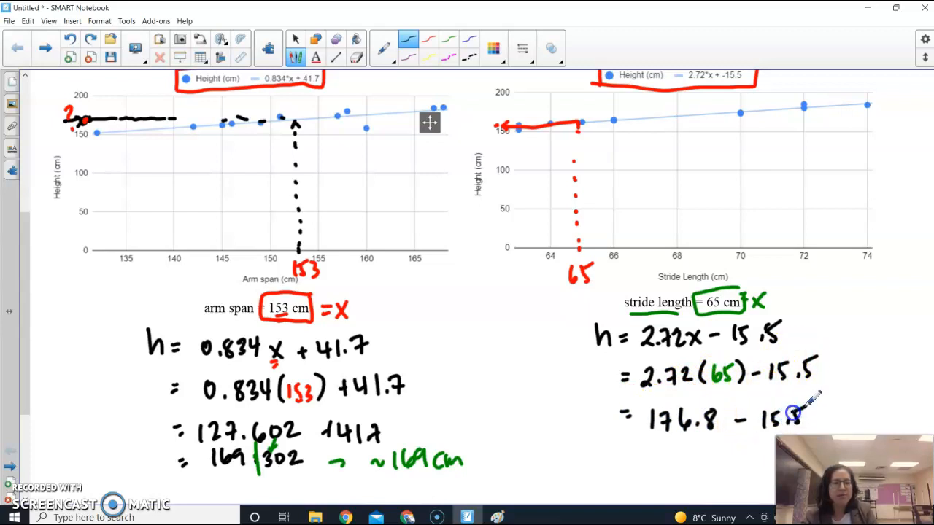
Write the stride length result = 161.3 in black, mark its decimal for rounding in blue and write 161 cm below.
drag(628, 457, 664, 471)
mouse_move(682, 451)
mouse_down()
mouse_move(670, 471)
mouse_move(764, 459)
mouse_move(760, 468)
mouse_up()
click(704, 467)
click(467, 43)
drag(715, 432, 715, 480)
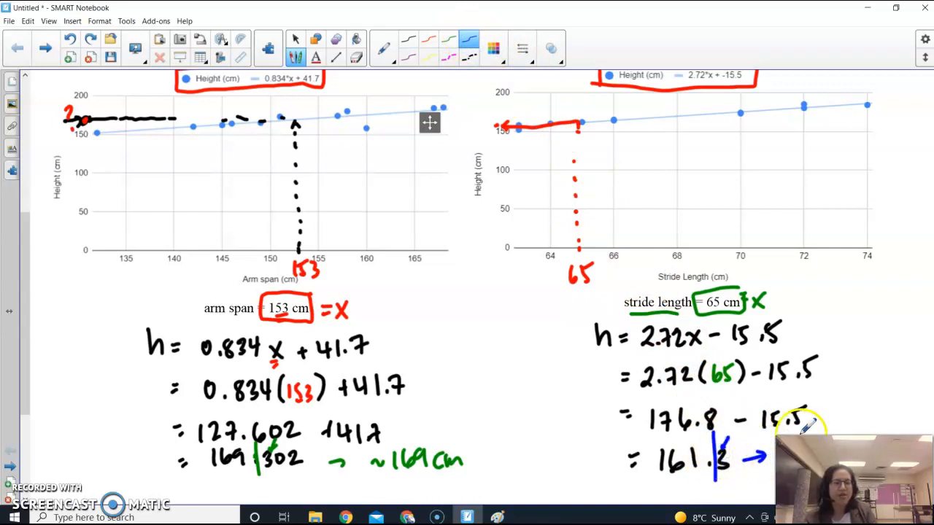
mouse_move(684, 482)
mouse_down()
mouse_move(684, 498)
mouse_move(713, 487)
mouse_up()
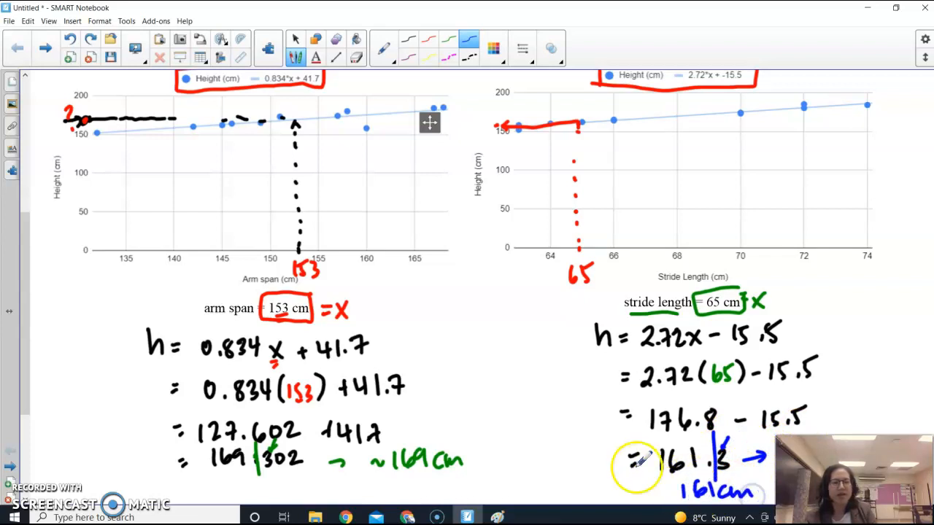